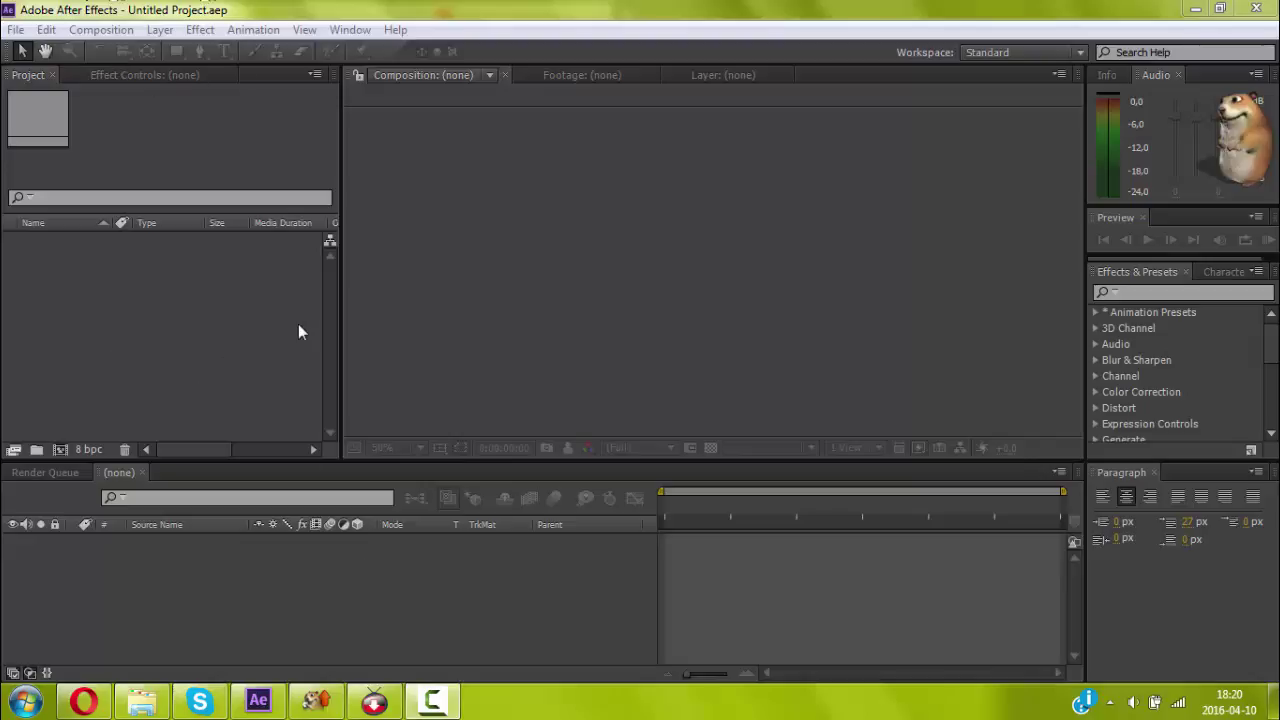
Create a 1920×1080, 29.97 fps black composition named 'Audio Spectrum'.
{"action": "left_click", "coordinate": [100, 29]}
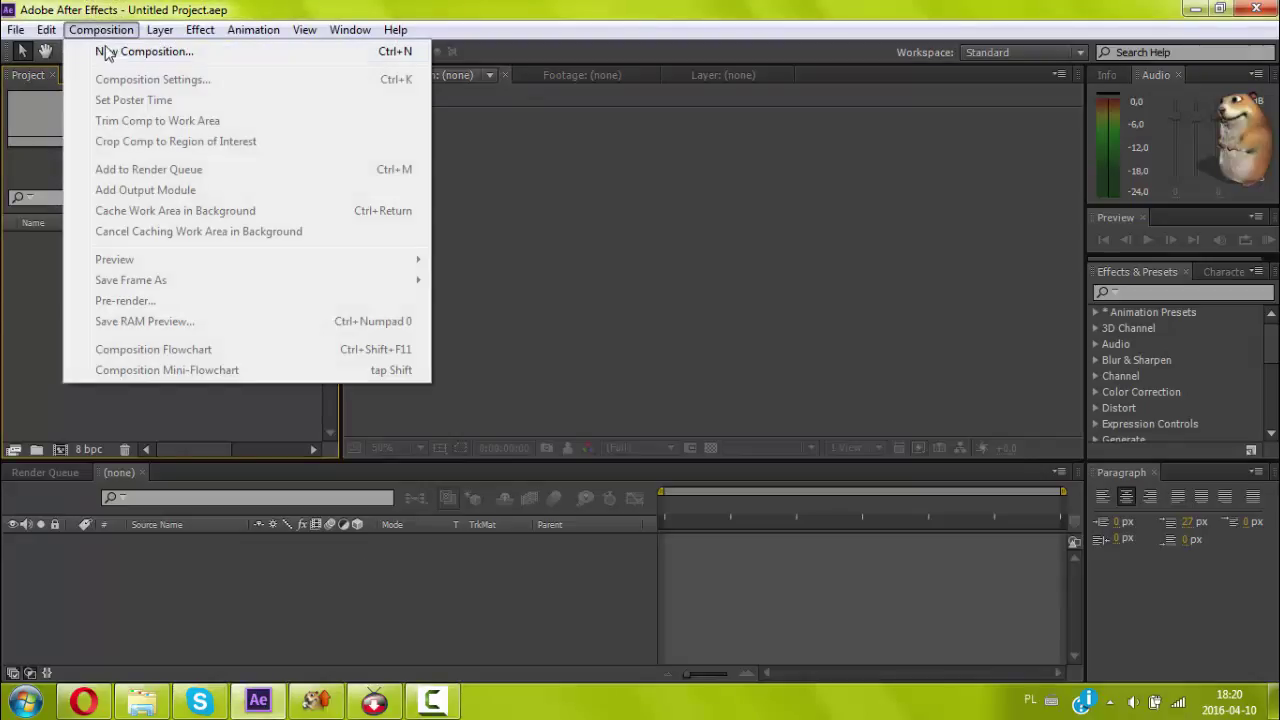
{"action": "left_click", "coordinate": [110, 52]}
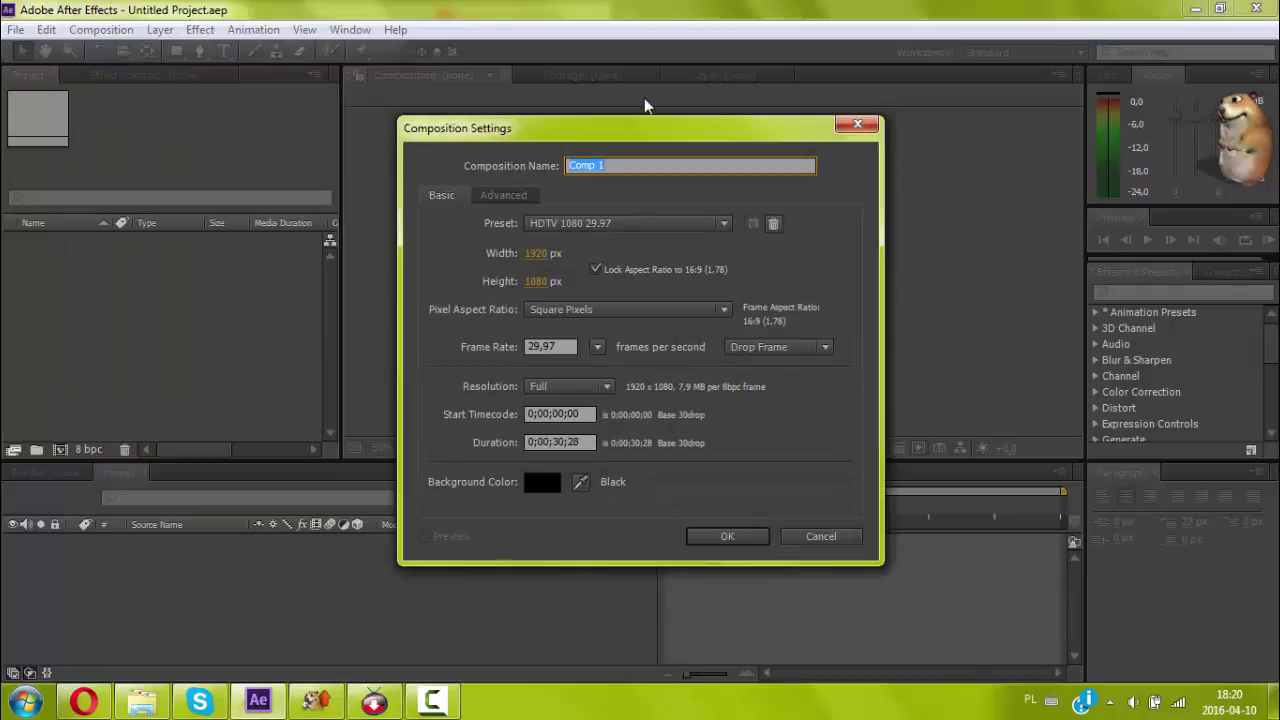
{"action": "type", "text": "A"}
{"action": "type", "text": "ctrum"}
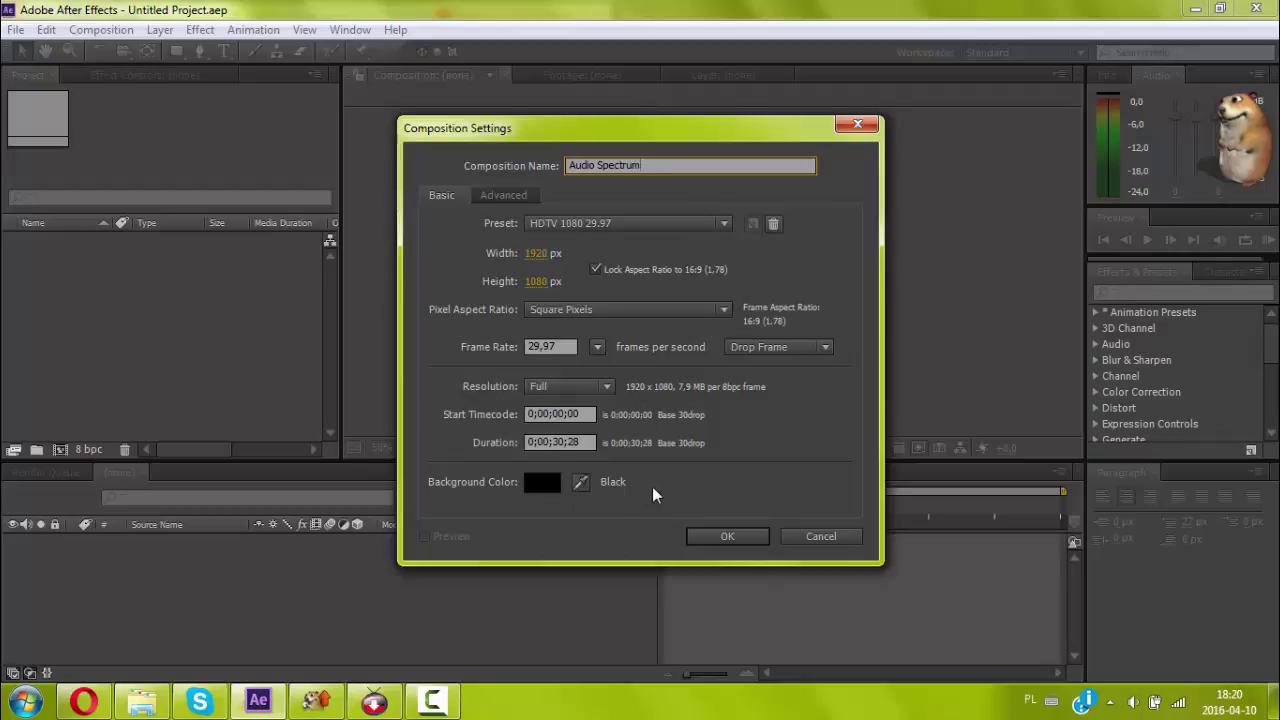
{"action": "left_click", "coordinate": [722, 536]}
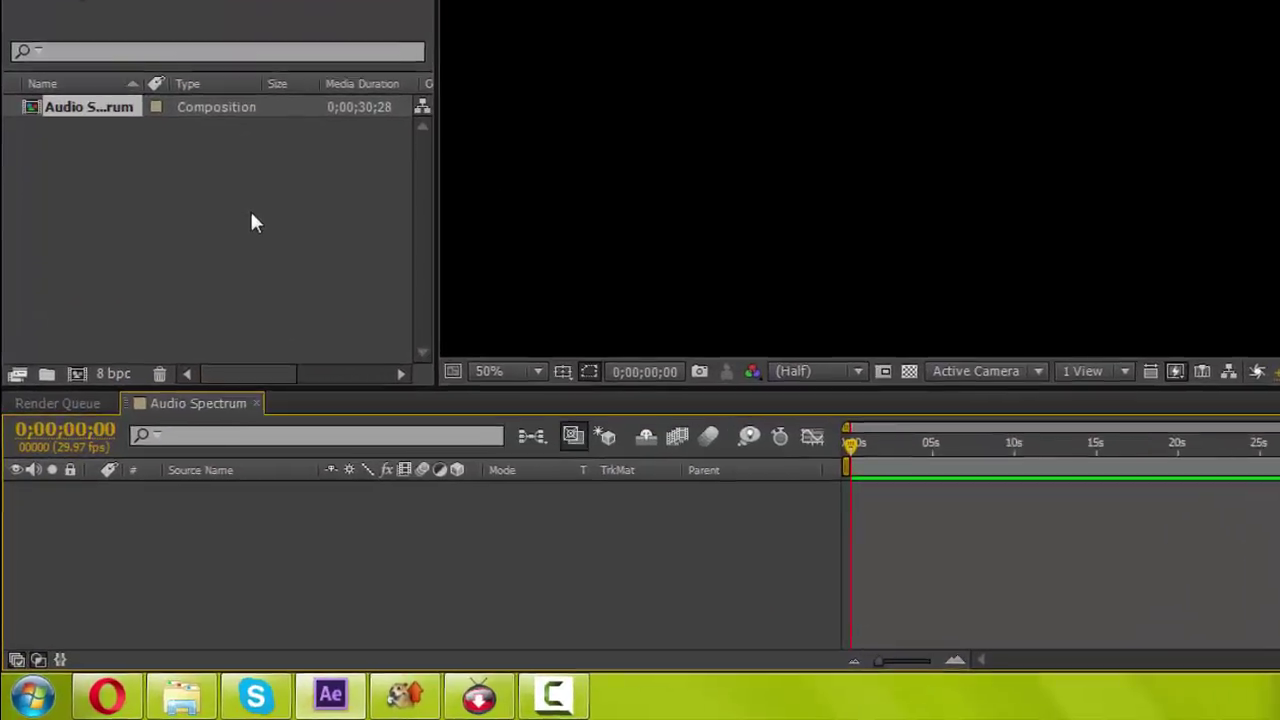
Import 'Alan Walker - Fade [NCS Release].mp3' from Downloads and drop it into the Audio Spectrum timeline.
{"action": "right_click", "coordinate": [197, 325]}
{"action": "mouse_move", "coordinate": [284, 398]}
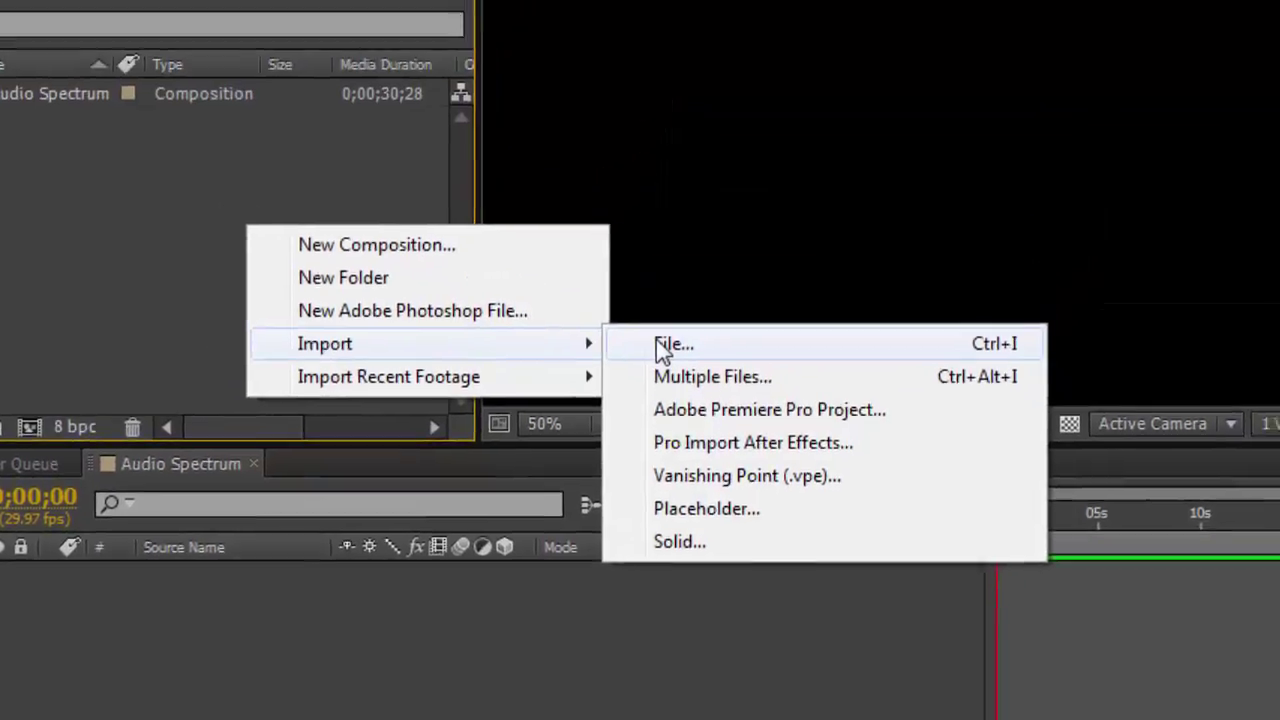
{"action": "left_click", "coordinate": [662, 346]}
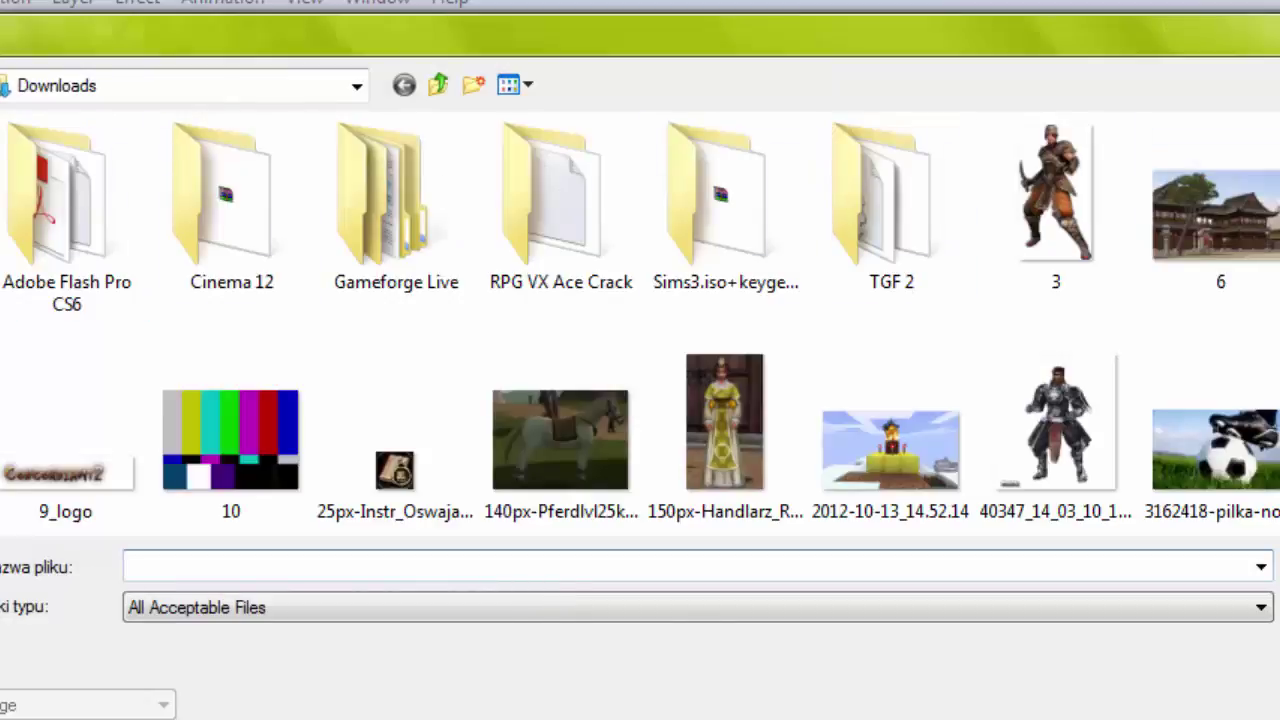
{"action": "scroll", "coordinate": [640, 344], "scroll_direction": "down", "scroll_amount": 10}
{"action": "scroll", "coordinate": [640, 344], "scroll_direction": "up", "scroll_amount": 3}
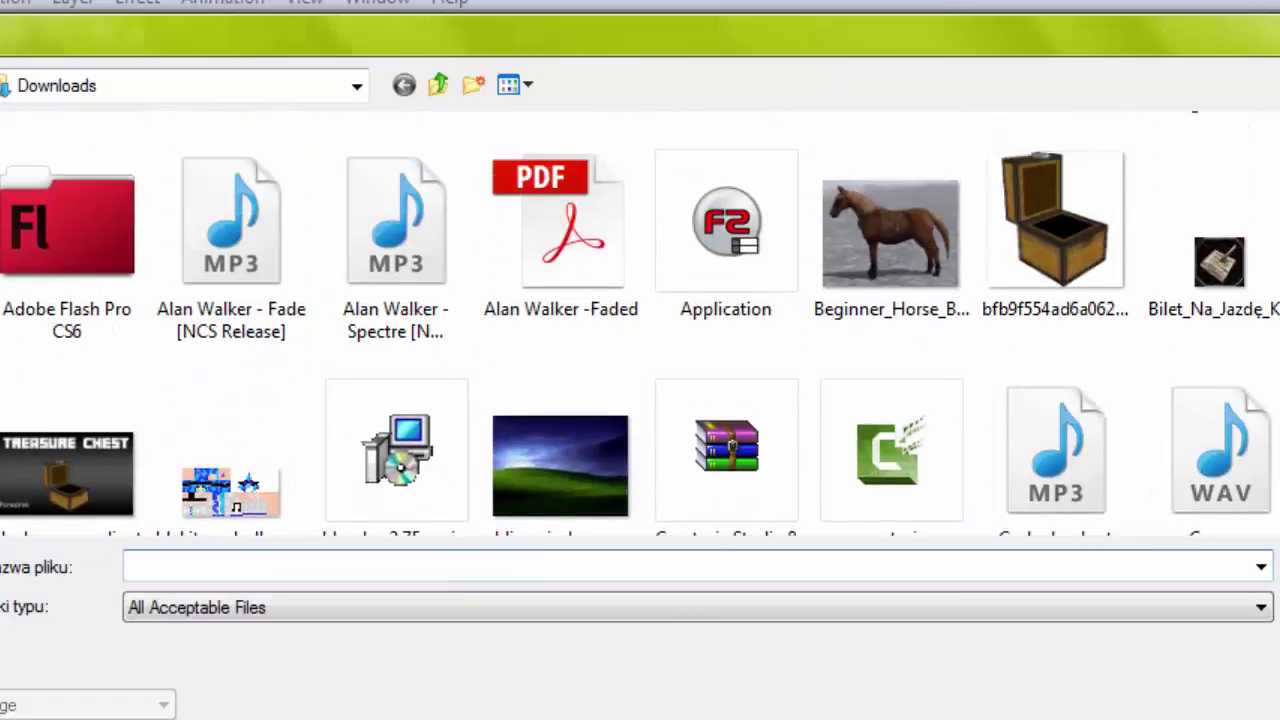
{"action": "double_click", "coordinate": [204, 188]}
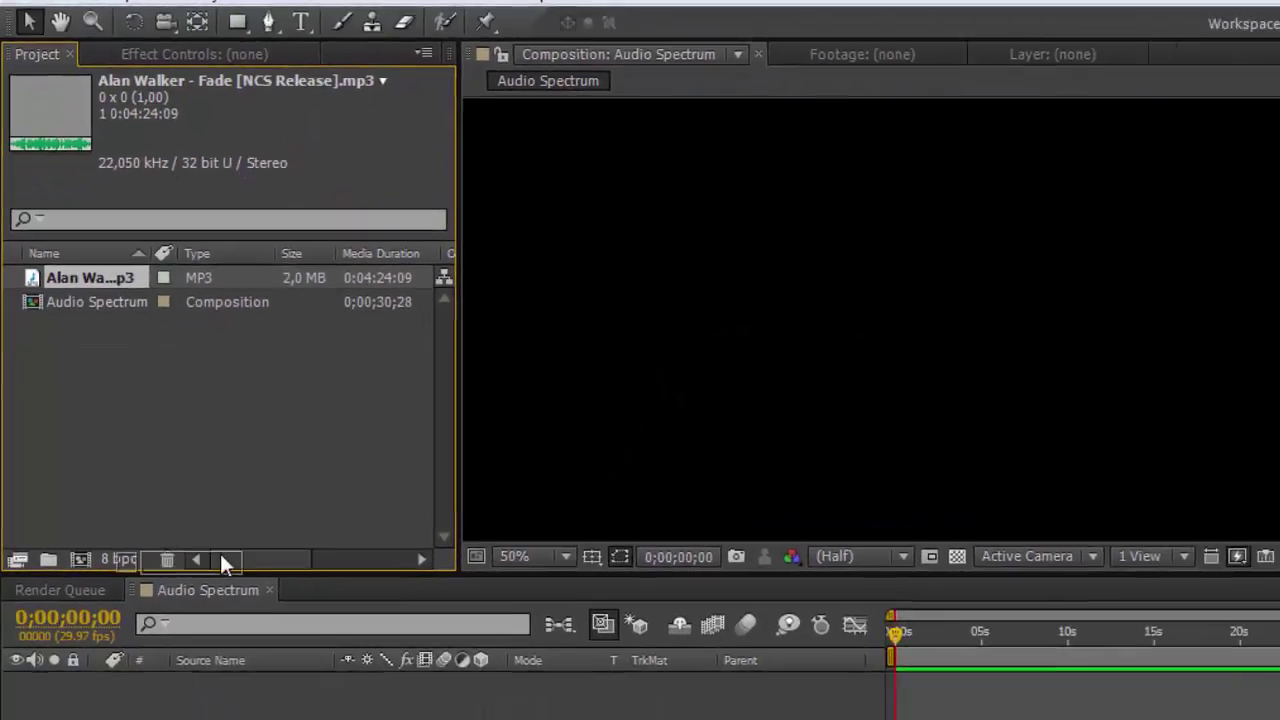
{"action": "left_click_drag", "start_coordinate": [137, 331], "coordinate": [187, 590]}
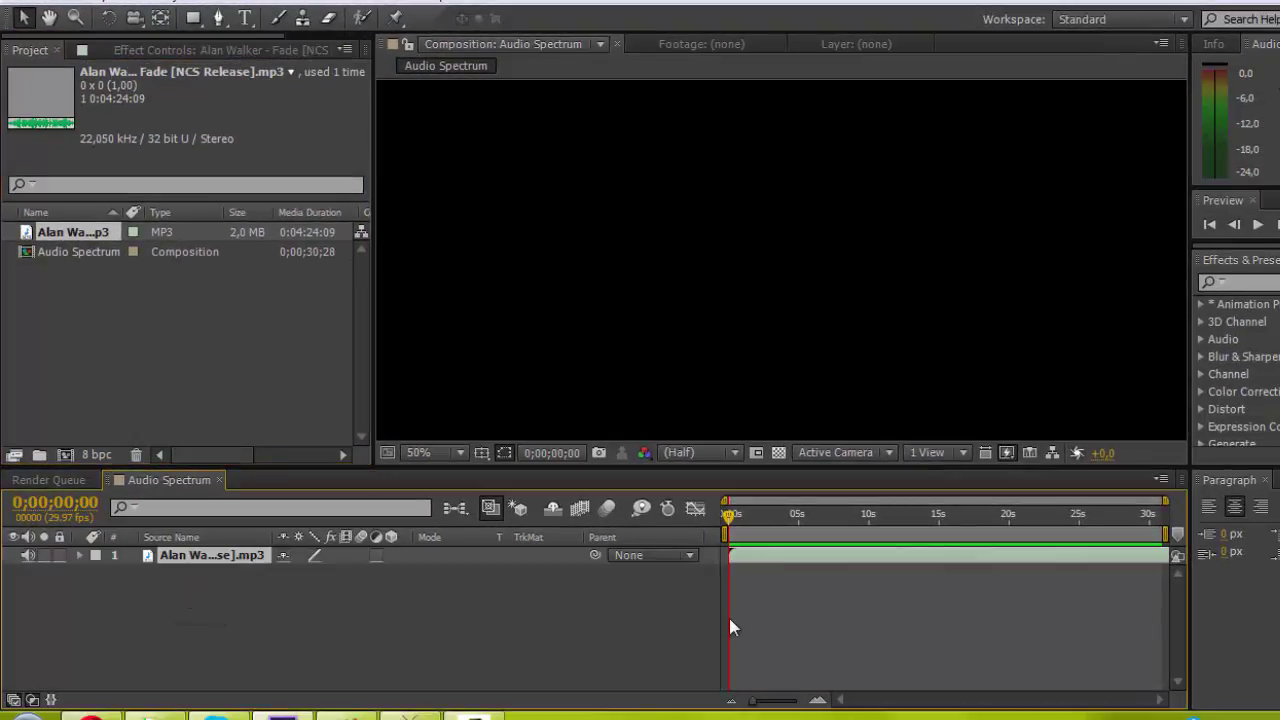
Add a comp-size 1920×1080 solid named 'okkoko' above the MP3 layer.
{"action": "right_click", "coordinate": [577, 588]}
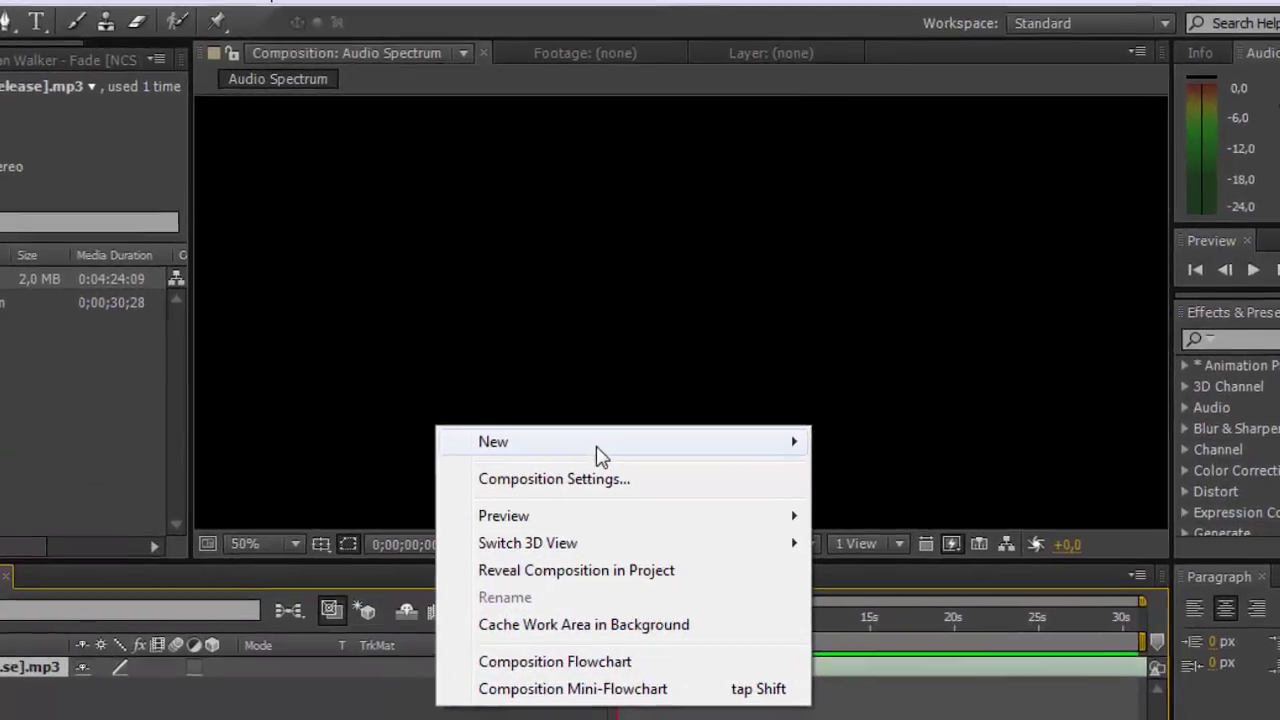
{"action": "mouse_move", "coordinate": [714, 377]}
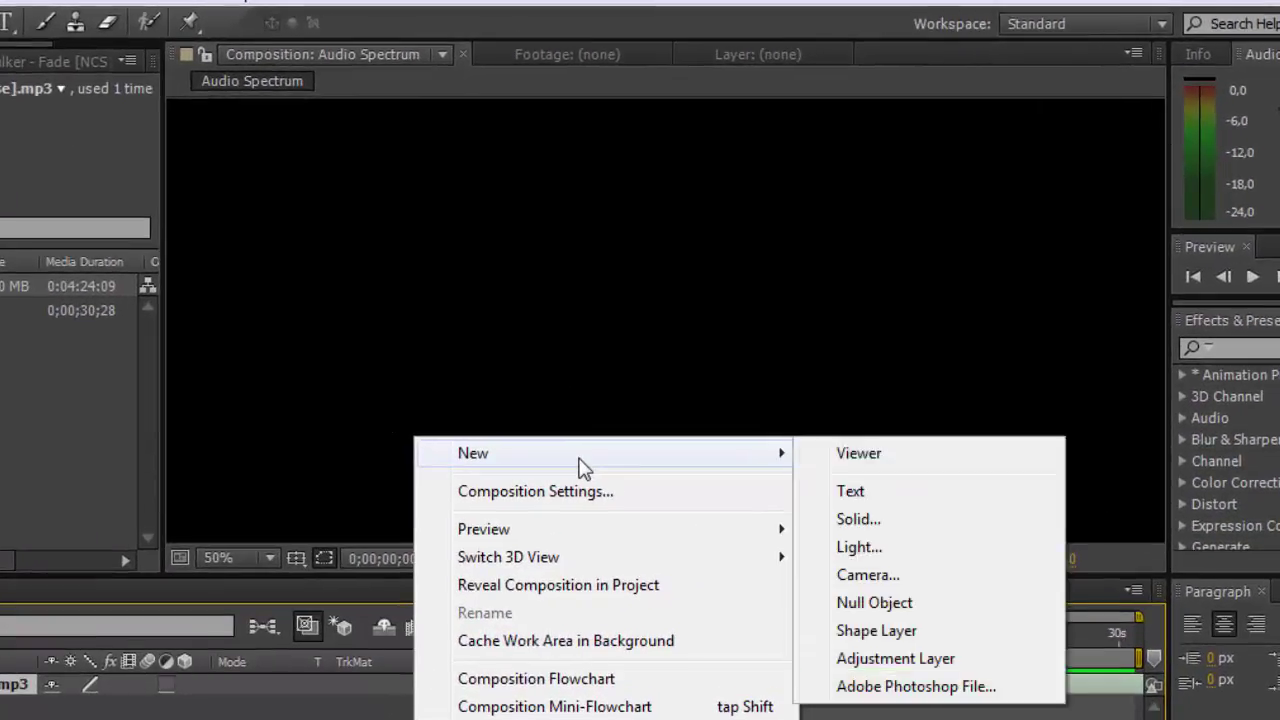
{"action": "left_click", "coordinate": [883, 519]}
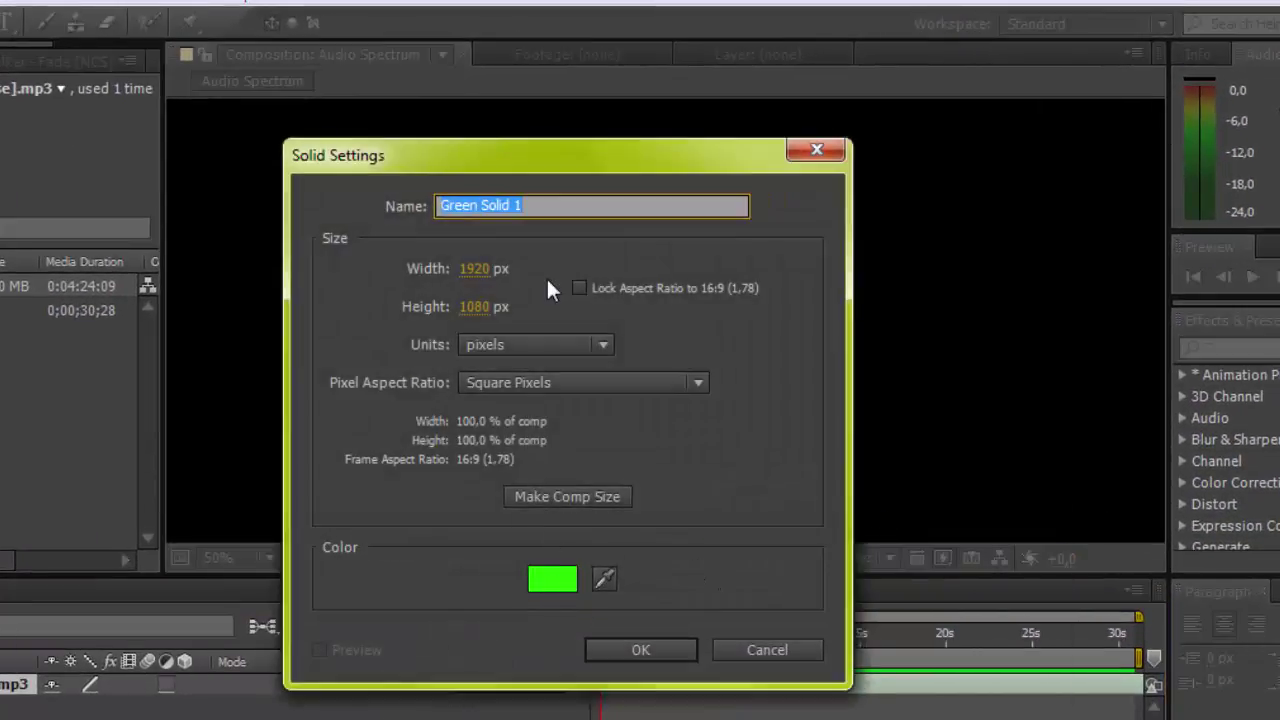
{"action": "type", "text": "okkoko"}
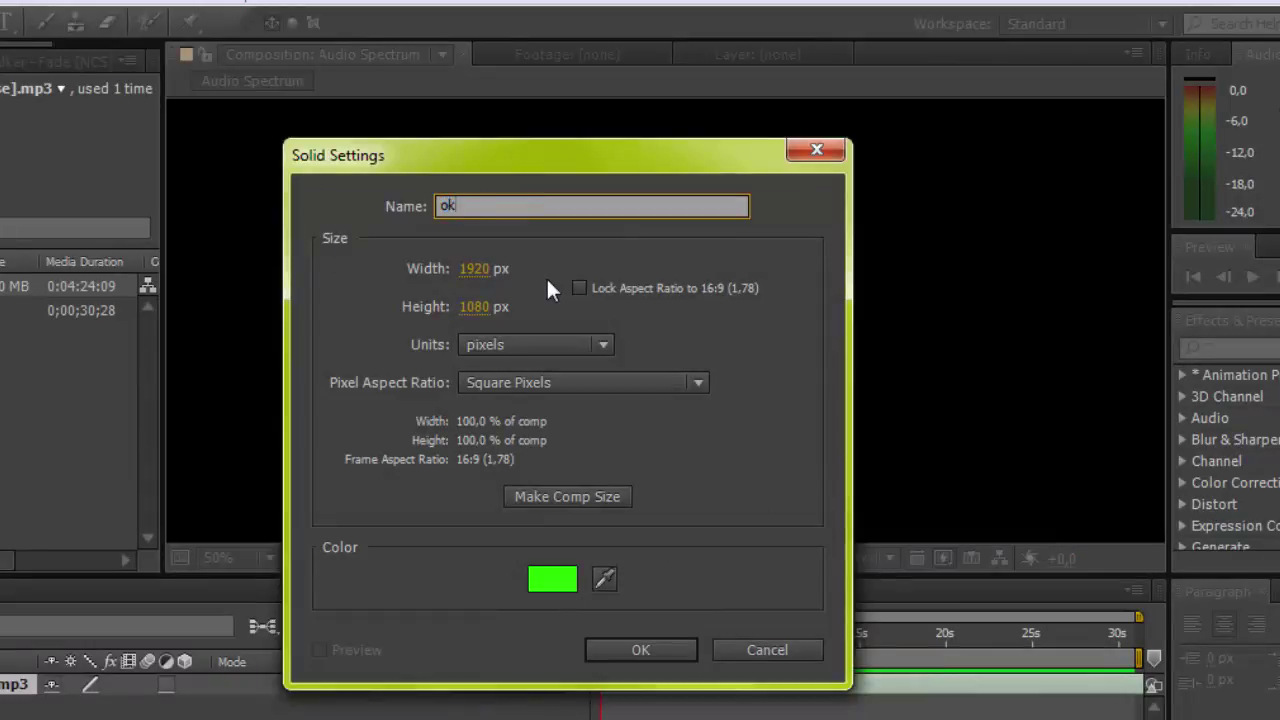
{"action": "left_click", "coordinate": [584, 497]}
{"action": "left_click", "coordinate": [612, 641]}
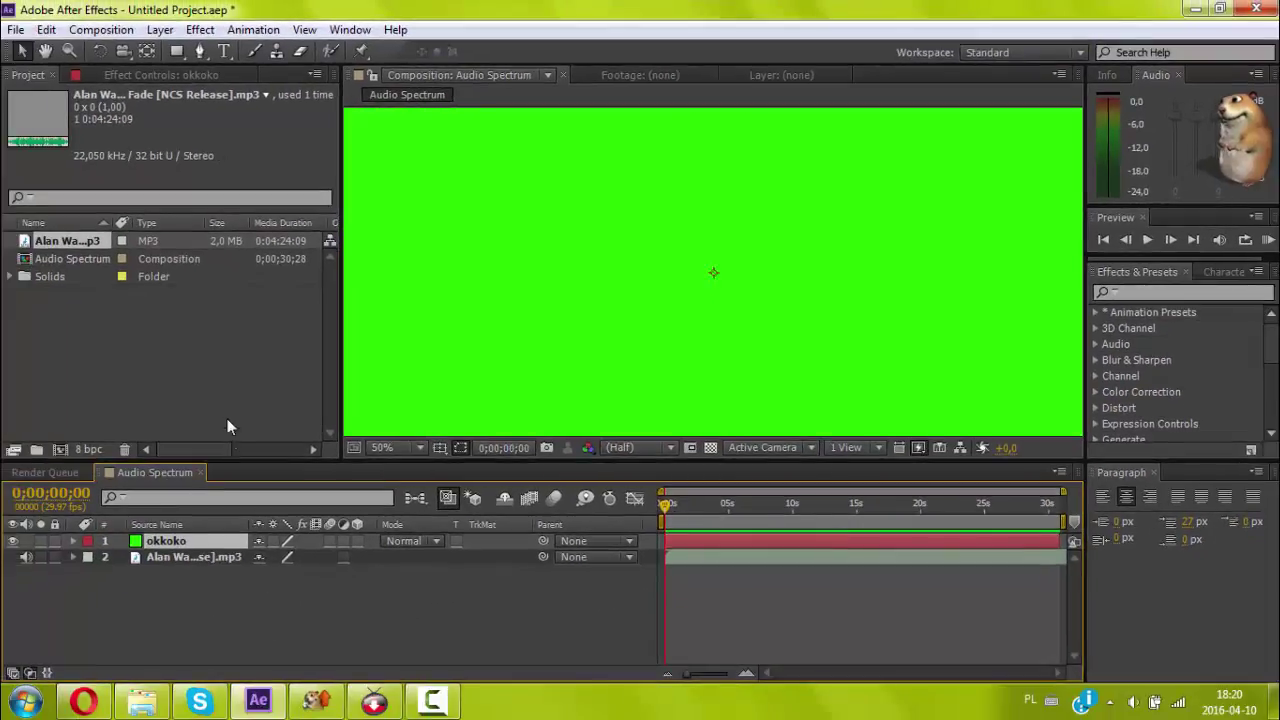
Apply Generate > Audio Spectrum to okkoko with the Fade MP3 as its audio layer.
{"action": "left_click", "coordinate": [200, 29]}
{"action": "mouse_move", "coordinate": [366, 288]}
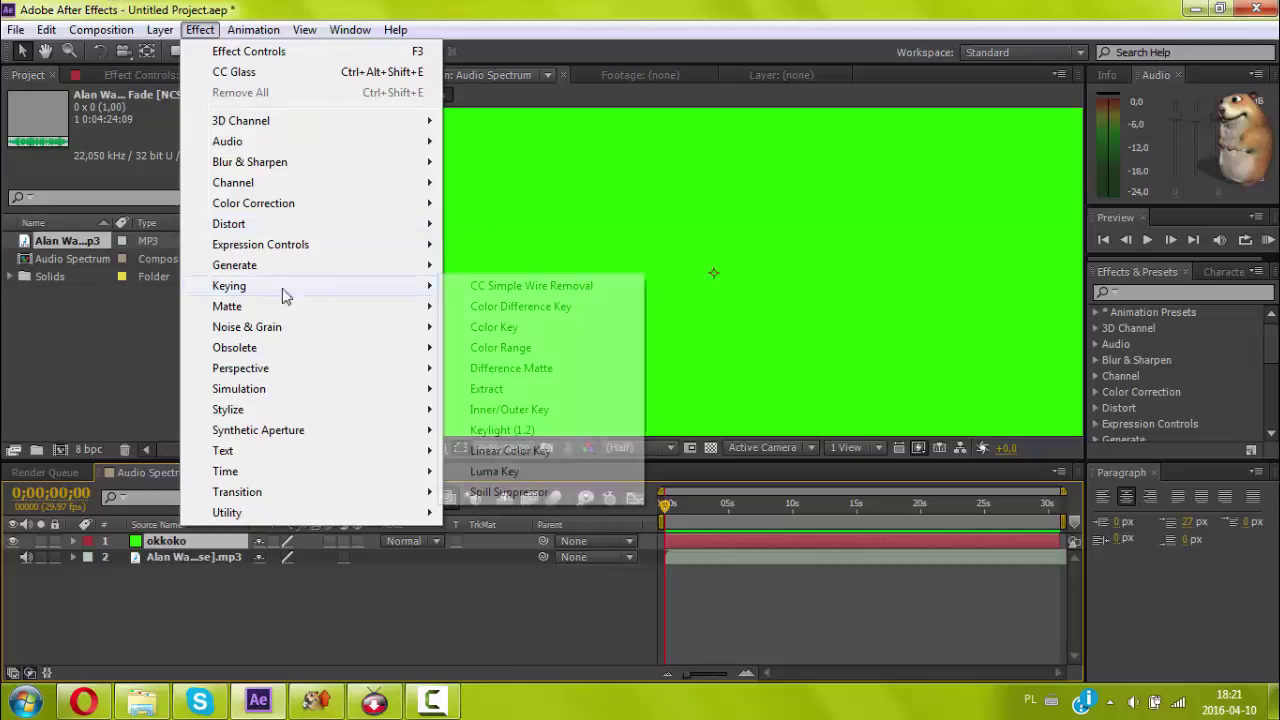
{"action": "mouse_move", "coordinate": [209, 289]}
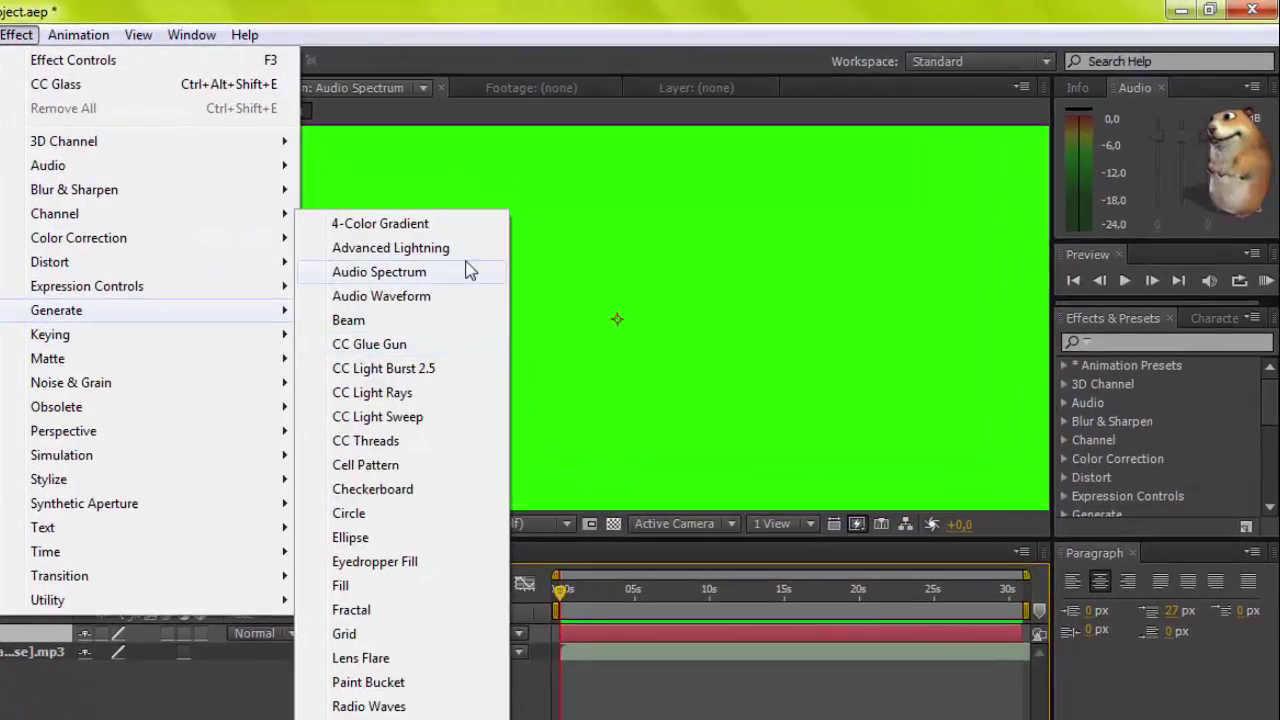
{"action": "left_click", "coordinate": [458, 272]}
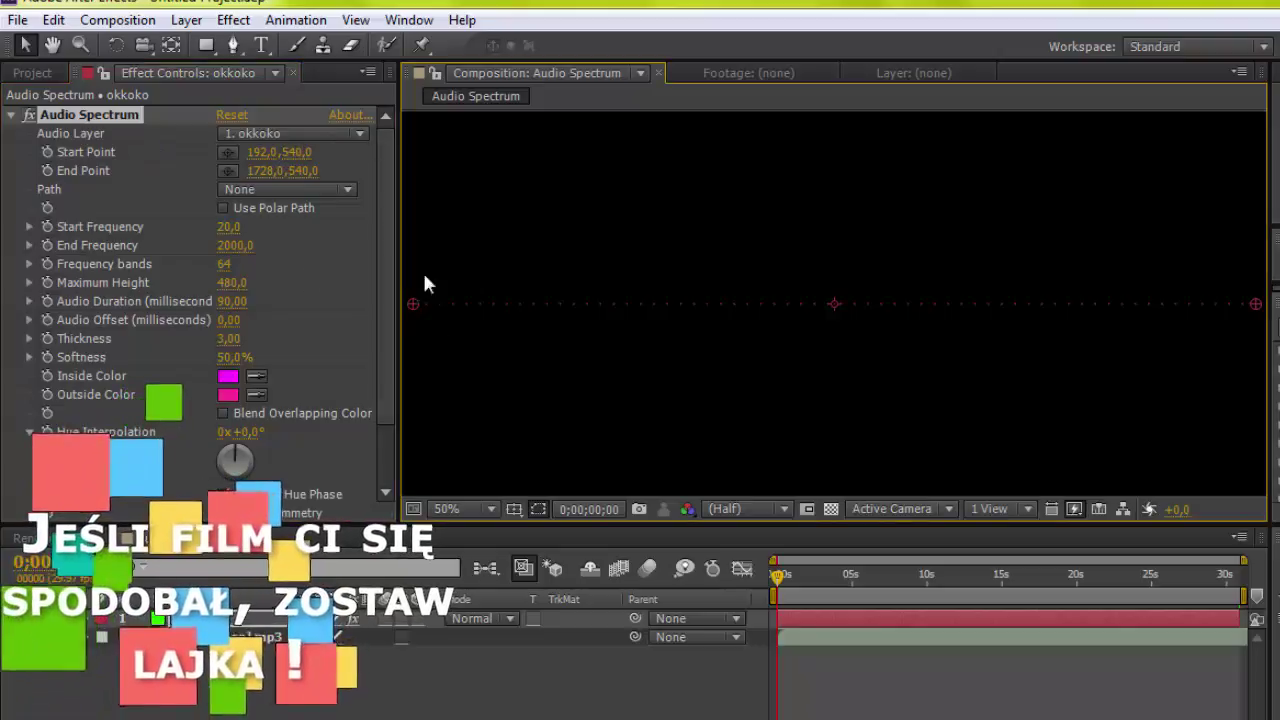
{"action": "left_click", "coordinate": [335, 140]}
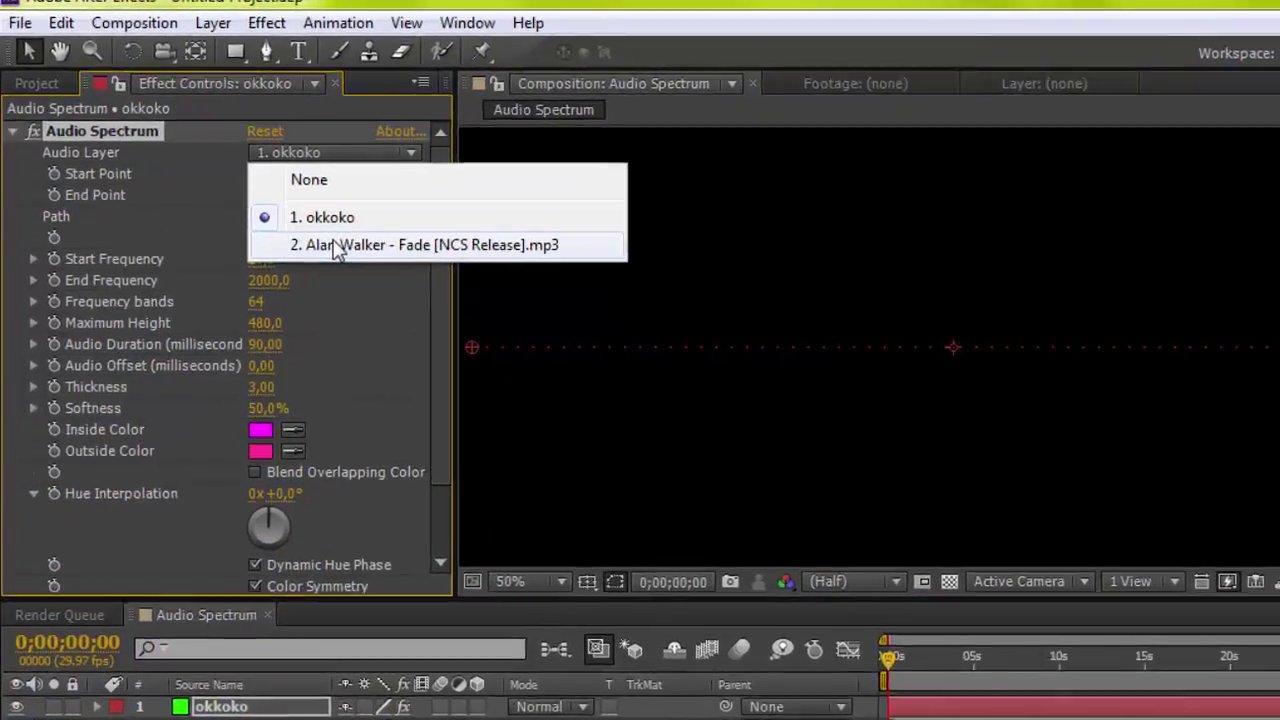
{"action": "left_click", "coordinate": [291, 210]}
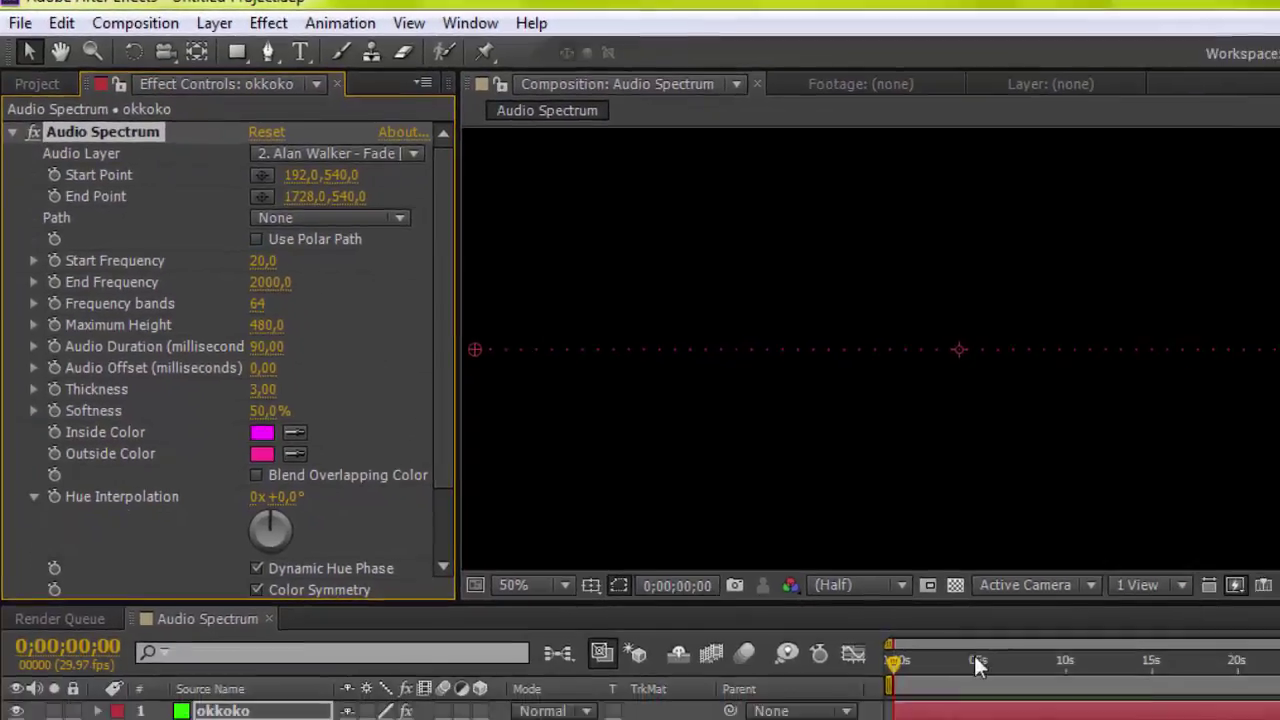
{"action": "left_click", "coordinate": [790, 527]}
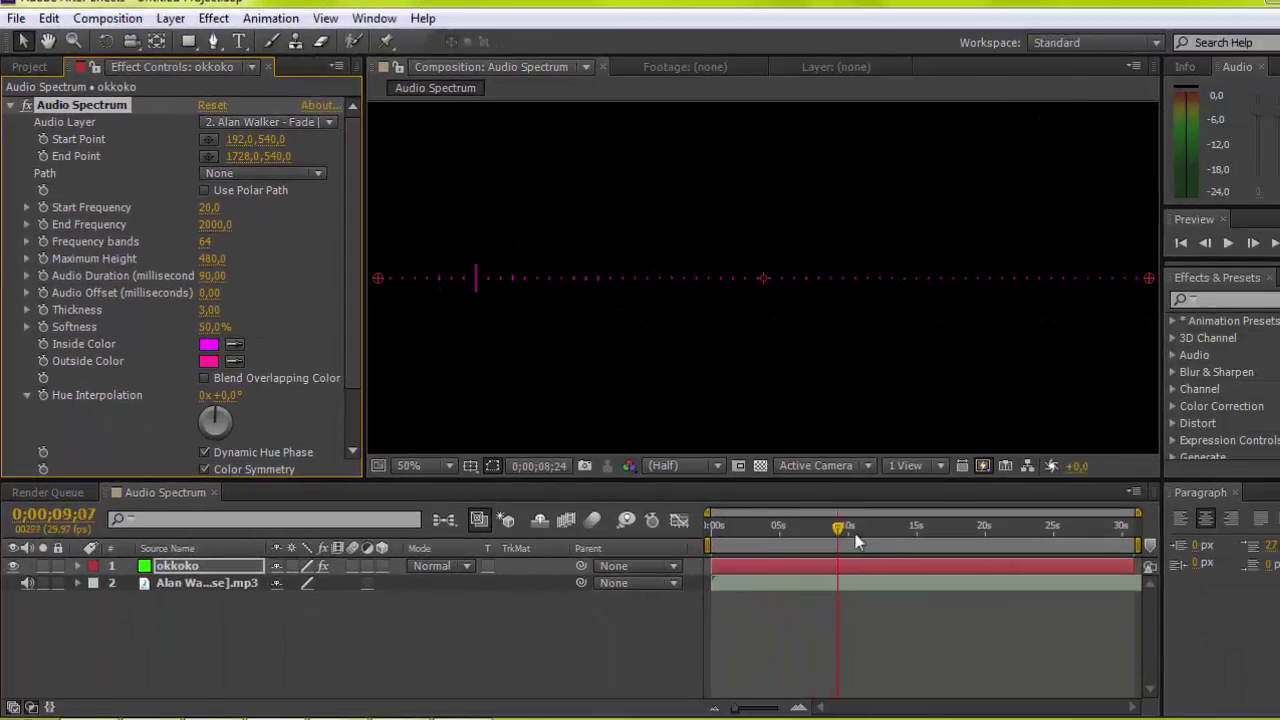
Preview later in the song and nudge the spectrum's start and end points slightly right.
{"action": "mouse_move", "coordinate": [799, 531]}
{"action": "left_mouse_down"}
{"action": "mouse_move", "coordinate": [909, 539]}
{"action": "mouse_move", "coordinate": [691, 546]}
{"action": "left_mouse_up"}
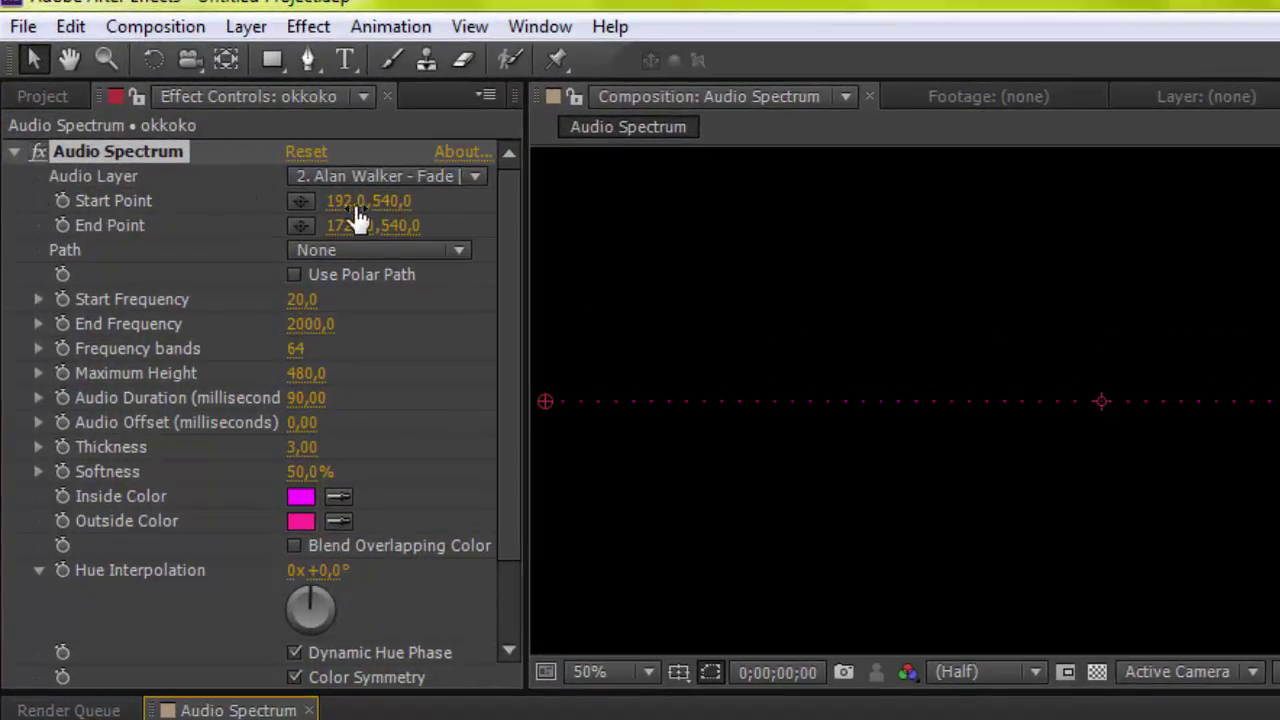
{"action": "mouse_move", "coordinate": [345, 201]}
{"action": "left_mouse_down"}
{"action": "mouse_move", "coordinate": [383, 201]}
{"action": "mouse_move", "coordinate": [481, 313]}
{"action": "mouse_move", "coordinate": [461, 318]}
{"action": "left_mouse_up"}
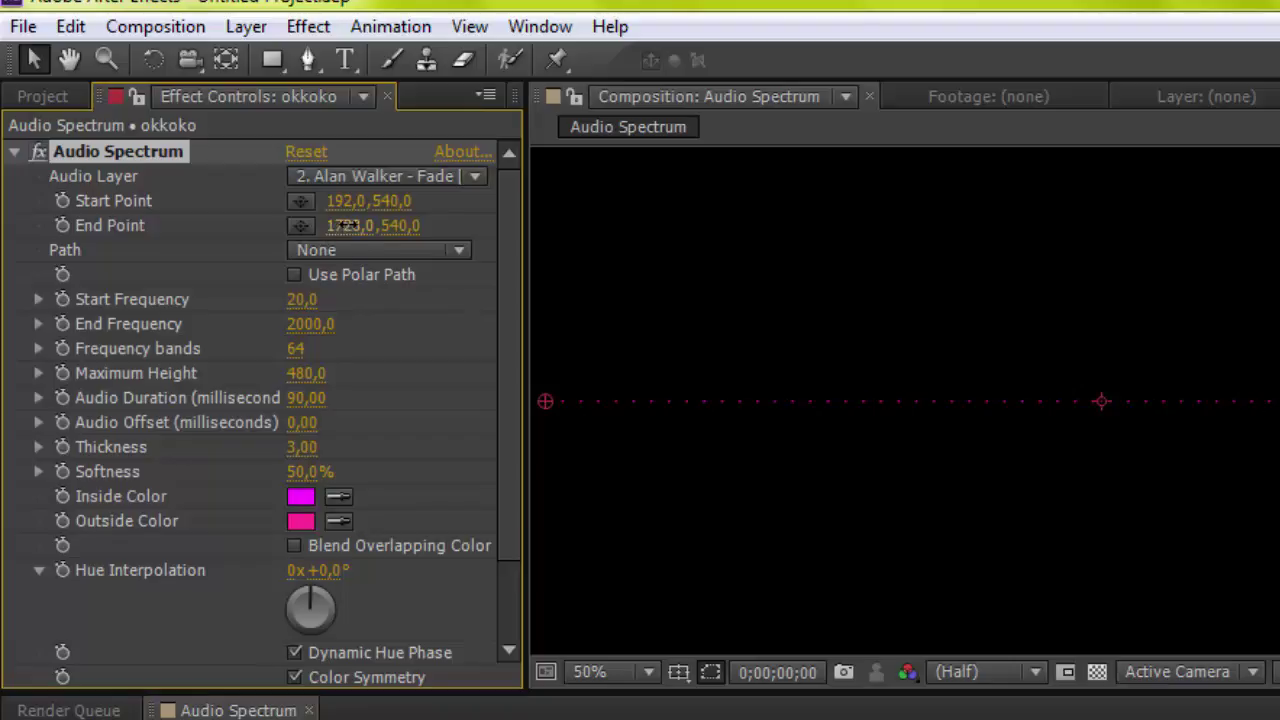
{"action": "left_click_drag", "start_coordinate": [344, 227], "coordinate": [316, 245]}
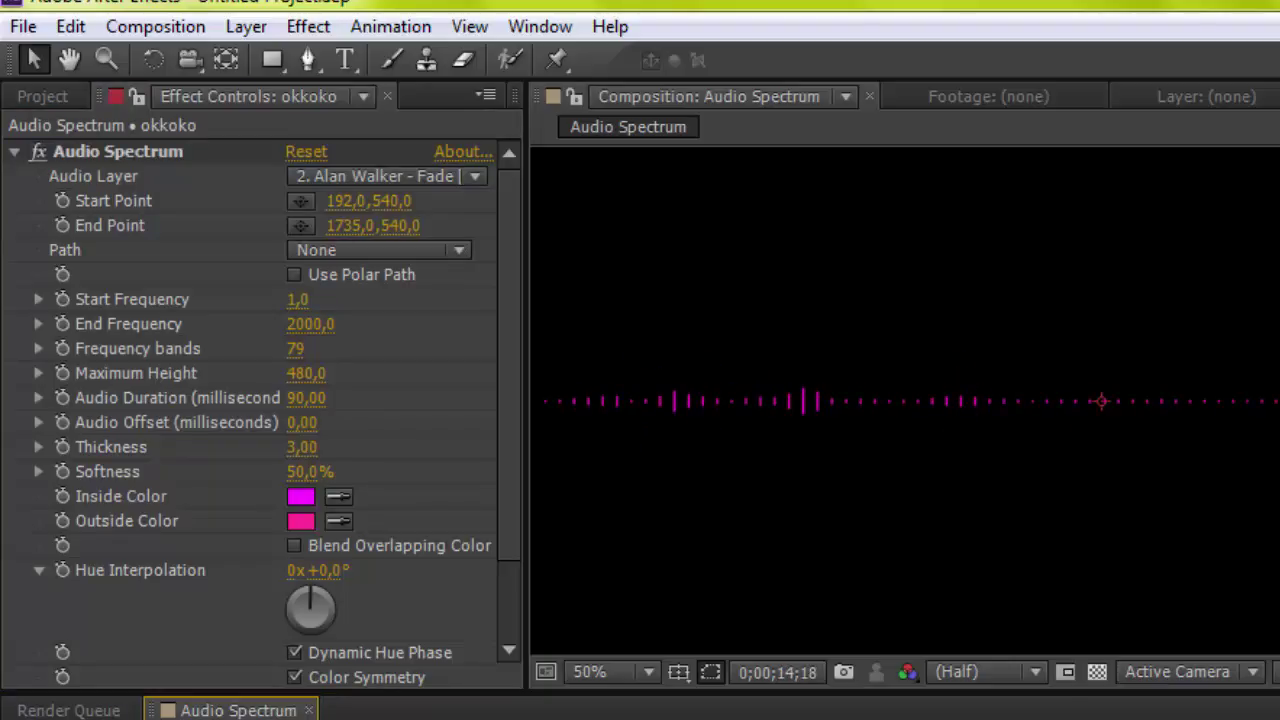
Set 91 frequency bands, maximum height 2450, thickness 11 and softness 1%.
{"action": "left_click_drag", "start_coordinate": [295, 348], "coordinate": [310, 348]}
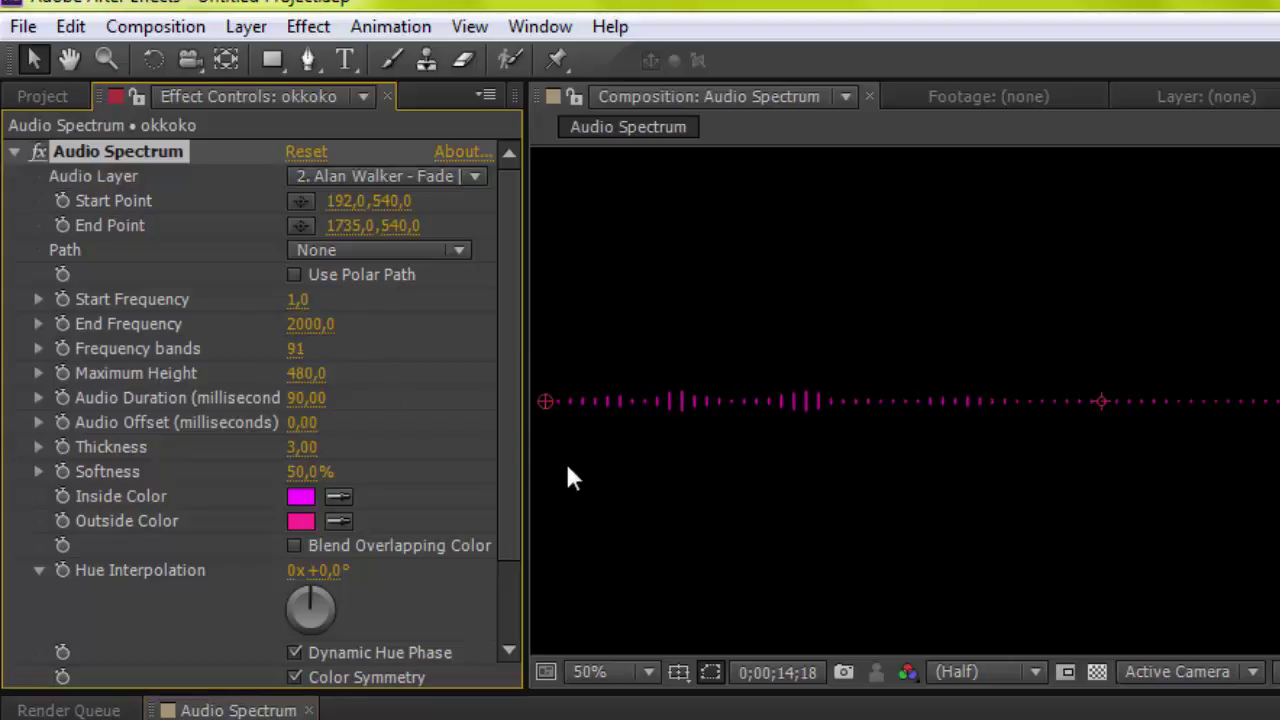
{"action": "left_click", "coordinate": [238, 710]}
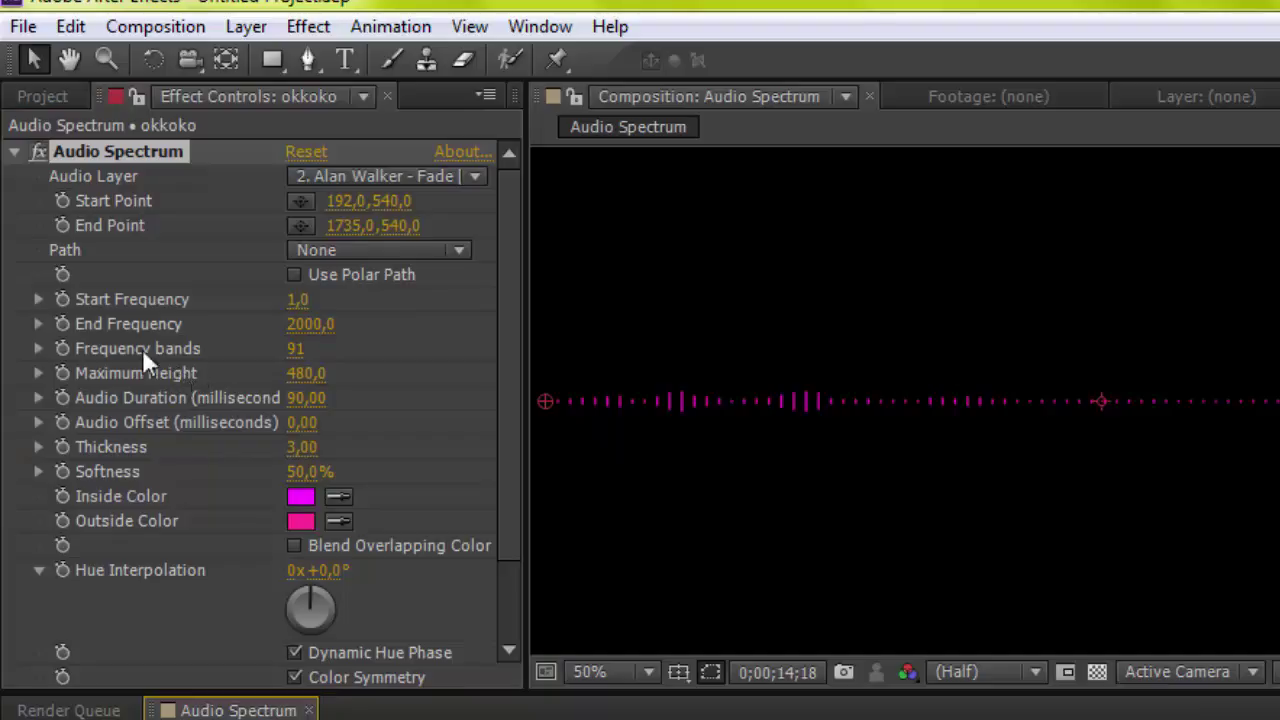
{"action": "mouse_move", "coordinate": [300, 373]}
{"action": "left_mouse_down"}
{"action": "mouse_move", "coordinate": [709, 451]}
{"action": "mouse_move", "coordinate": [713, 526]}
{"action": "mouse_move", "coordinate": [742, 547]}
{"action": "left_mouse_up"}
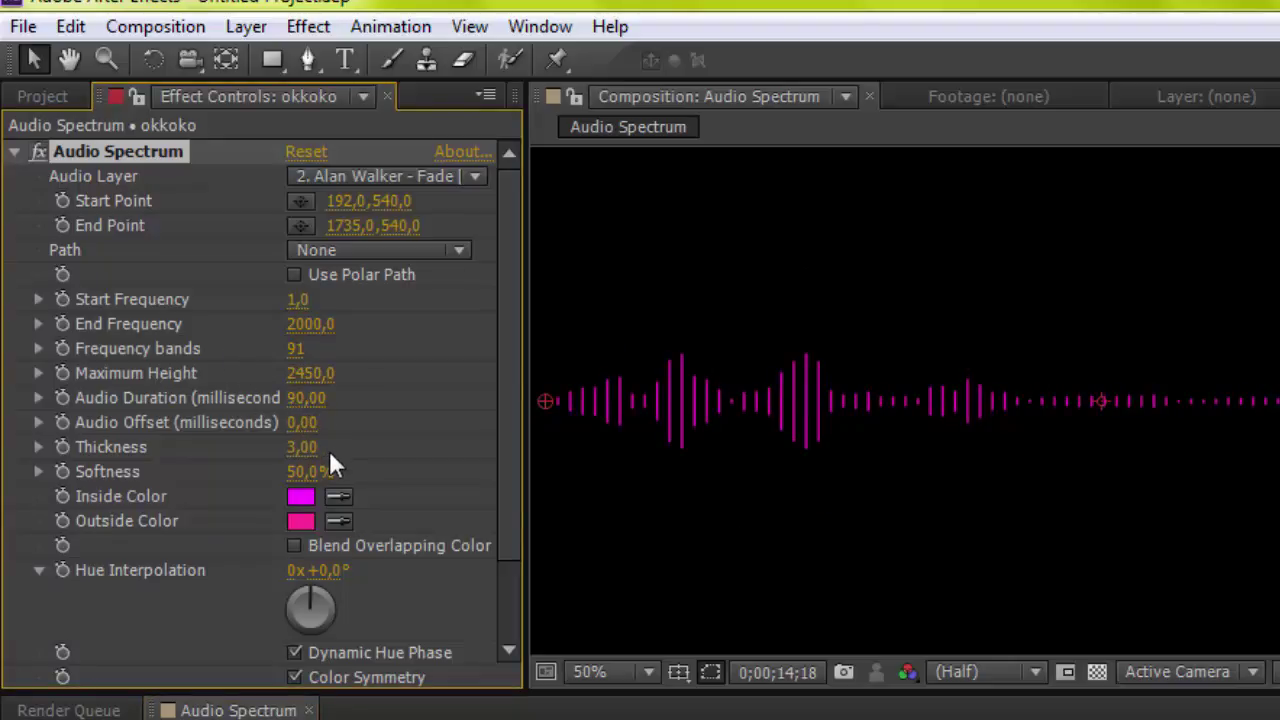
{"action": "mouse_move", "coordinate": [303, 448]}
{"action": "left_mouse_down"}
{"action": "mouse_move", "coordinate": [707, 480]}
{"action": "mouse_move", "coordinate": [420, 567]}
{"action": "mouse_move", "coordinate": [535, 583]}
{"action": "left_mouse_up"}
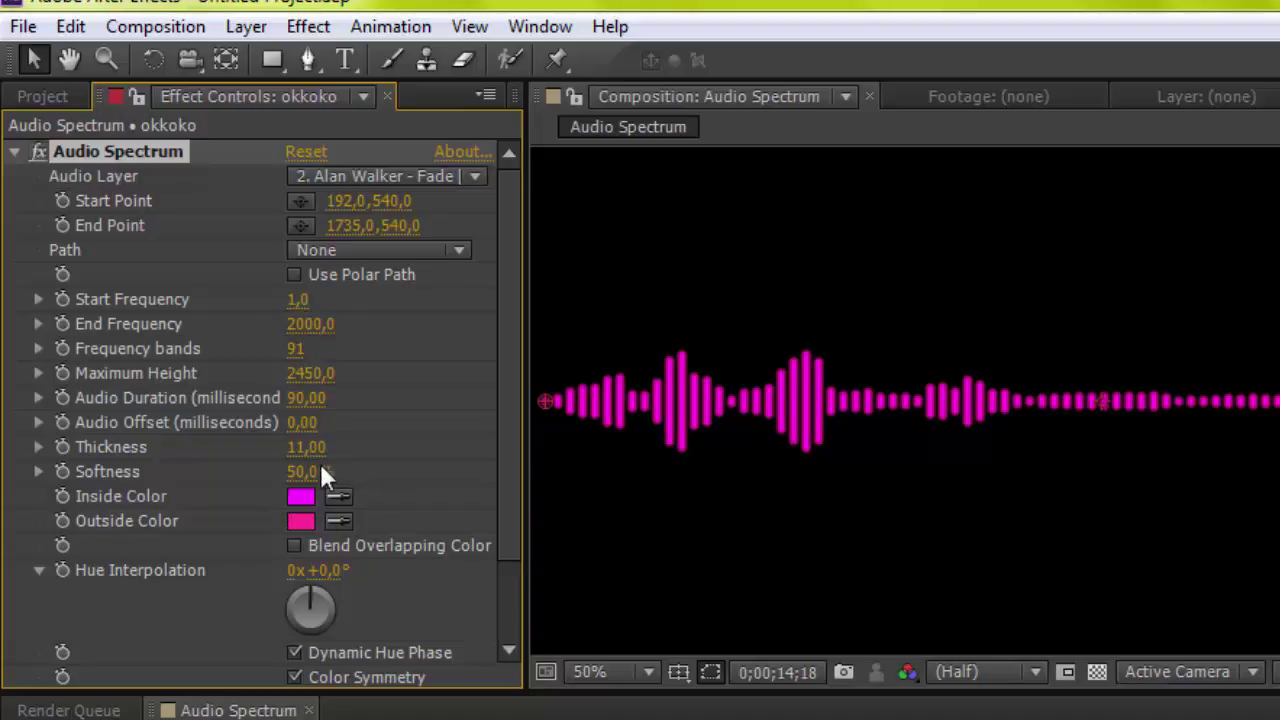
{"action": "mouse_move", "coordinate": [418, 443]}
{"action": "left_mouse_down"}
{"action": "mouse_move", "coordinate": [234, 479]}
{"action": "mouse_move", "coordinate": [298, 472]}
{"action": "mouse_move", "coordinate": [210, 505]}
{"action": "left_mouse_up"}
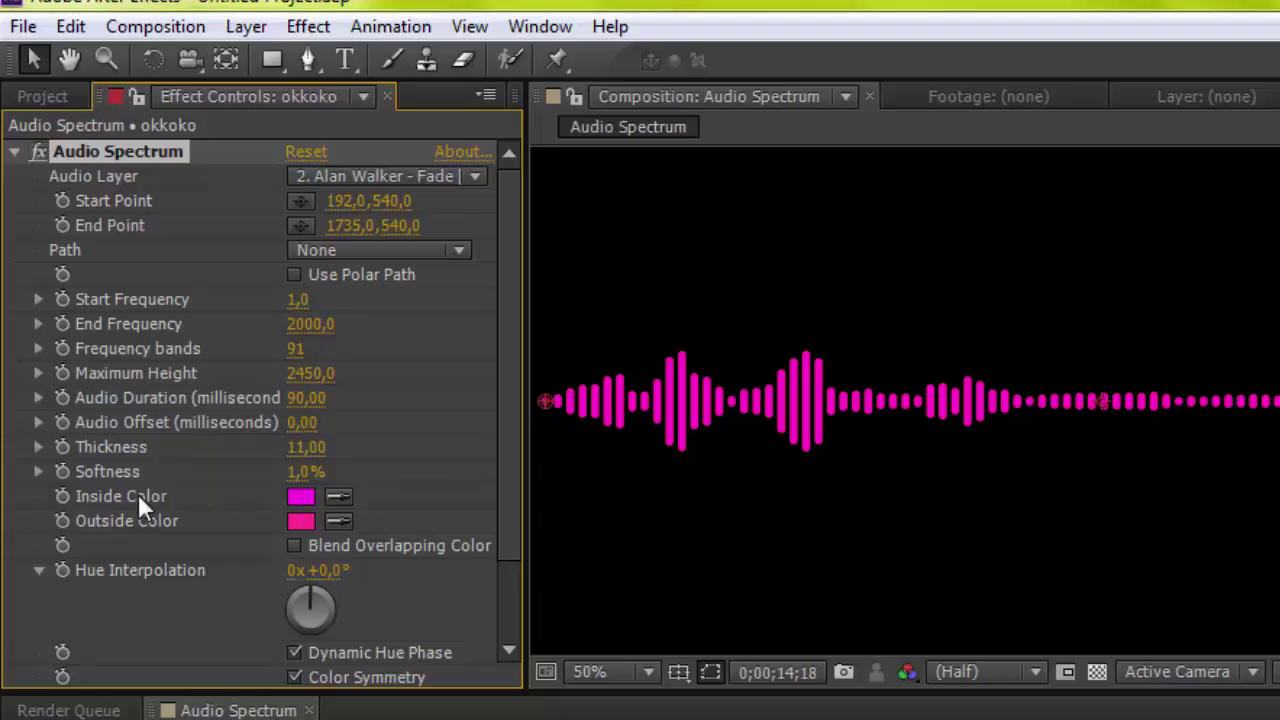
Set the inside colour to blue-violet and the outside colour to mint green 00FFB4.
{"action": "left_click", "coordinate": [309, 495]}
{"action": "left_click", "coordinate": [459, 357]}
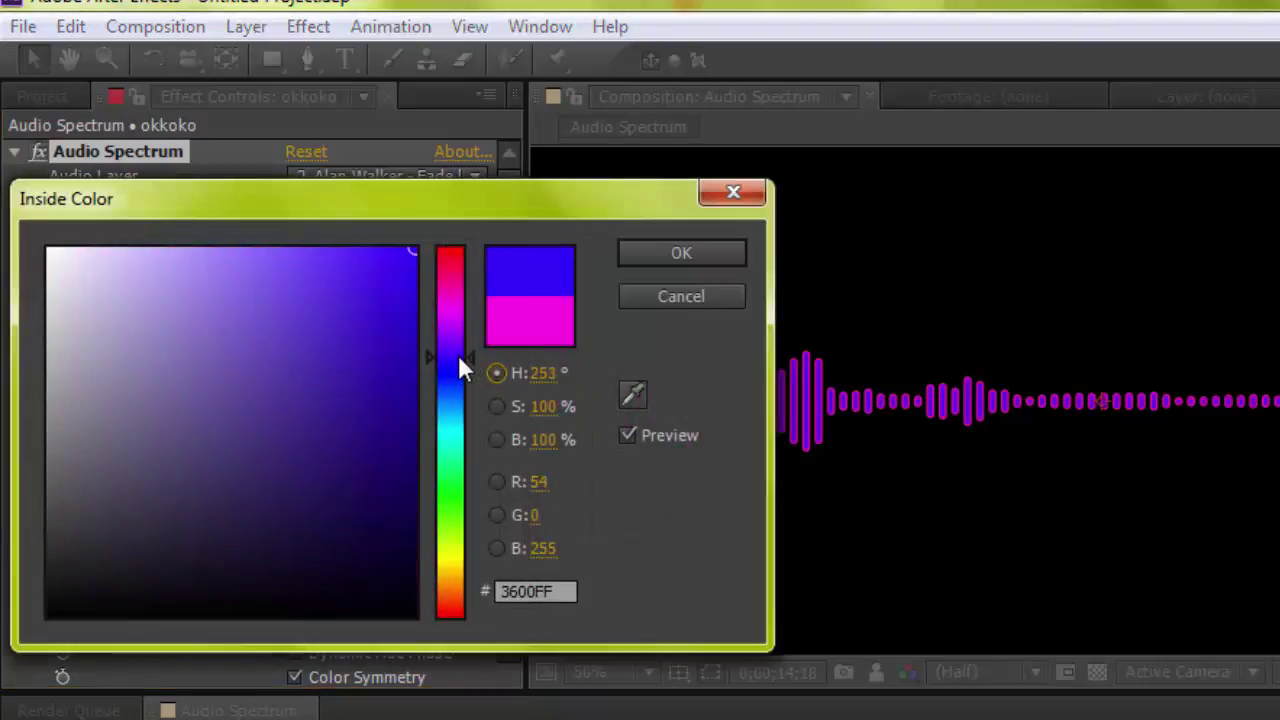
{"action": "left_click", "coordinate": [635, 252]}
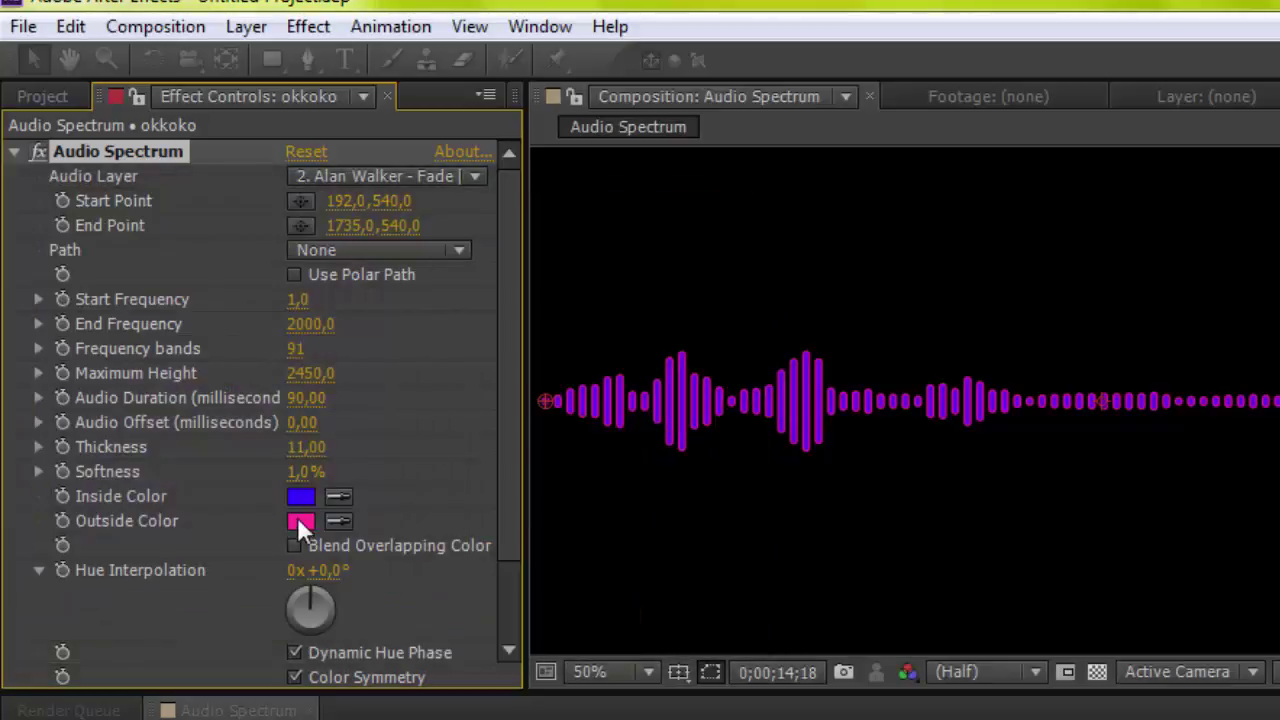
{"action": "left_click", "coordinate": [297, 519]}
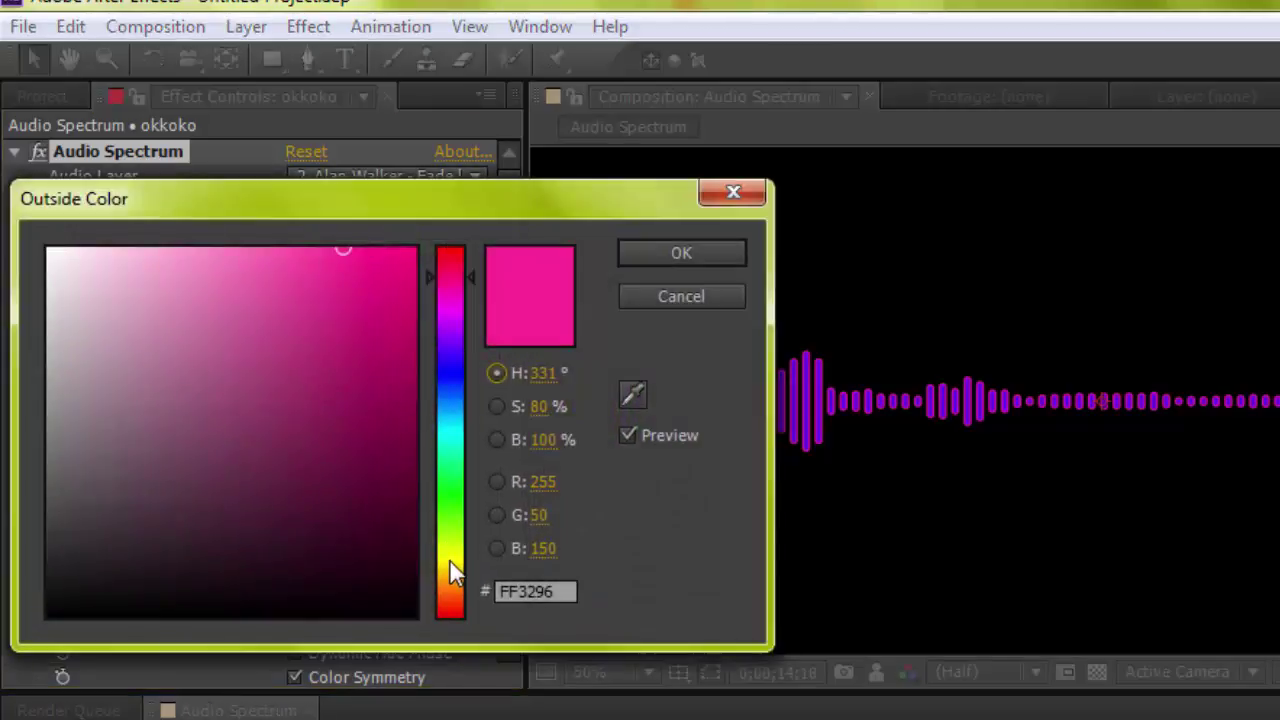
{"action": "left_click", "coordinate": [450, 560]}
{"action": "left_click_drag", "start_coordinate": [407, 293], "coordinate": [478, 236]}
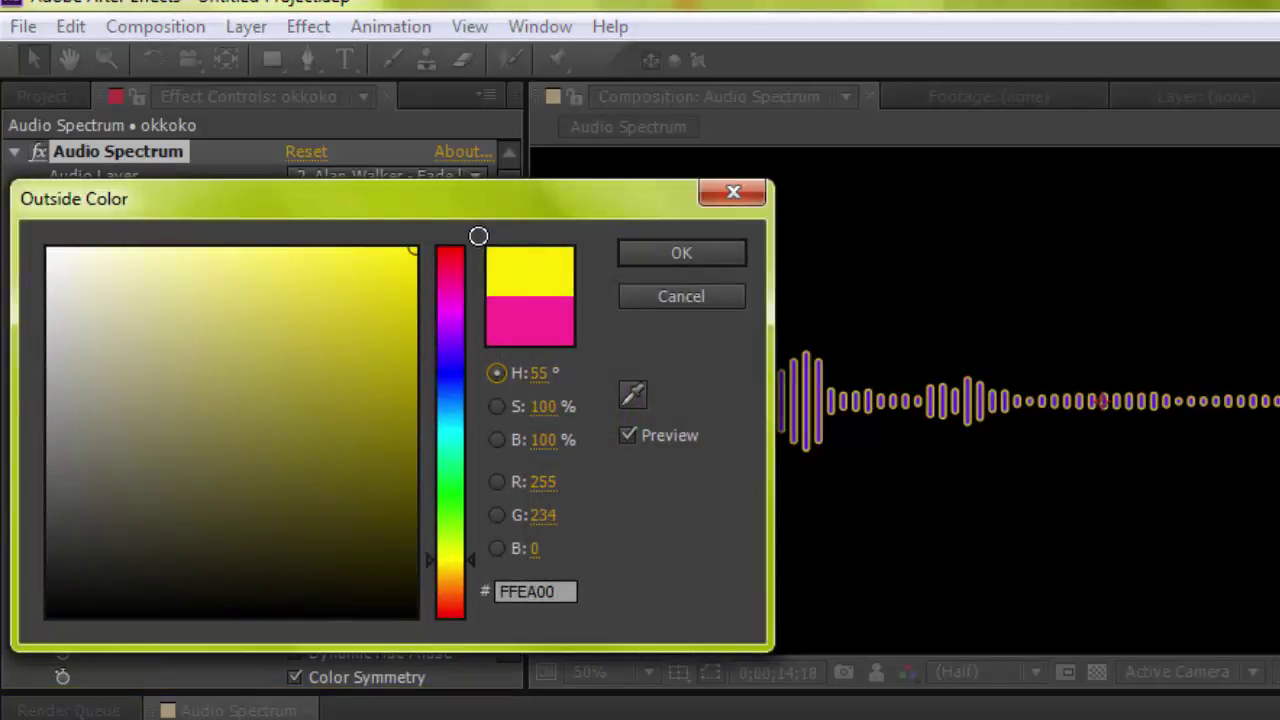
{"action": "left_click", "coordinate": [445, 452]}
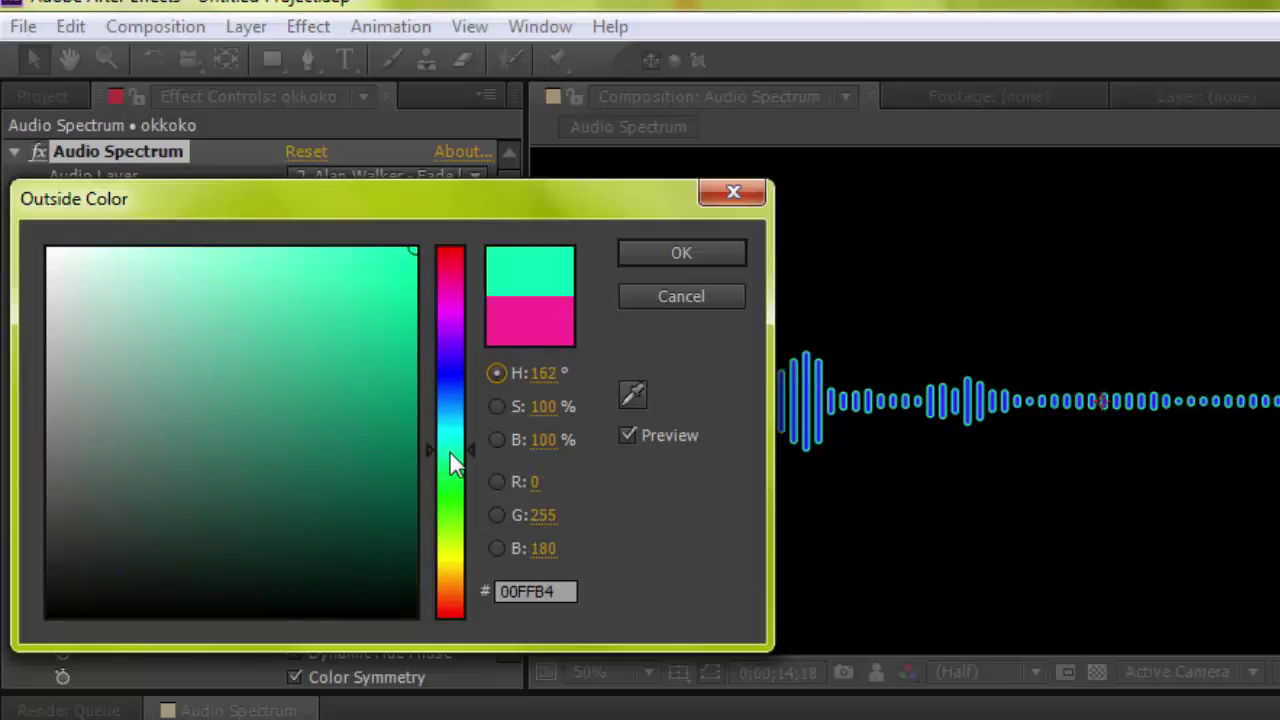
{"action": "left_click", "coordinate": [683, 253]}
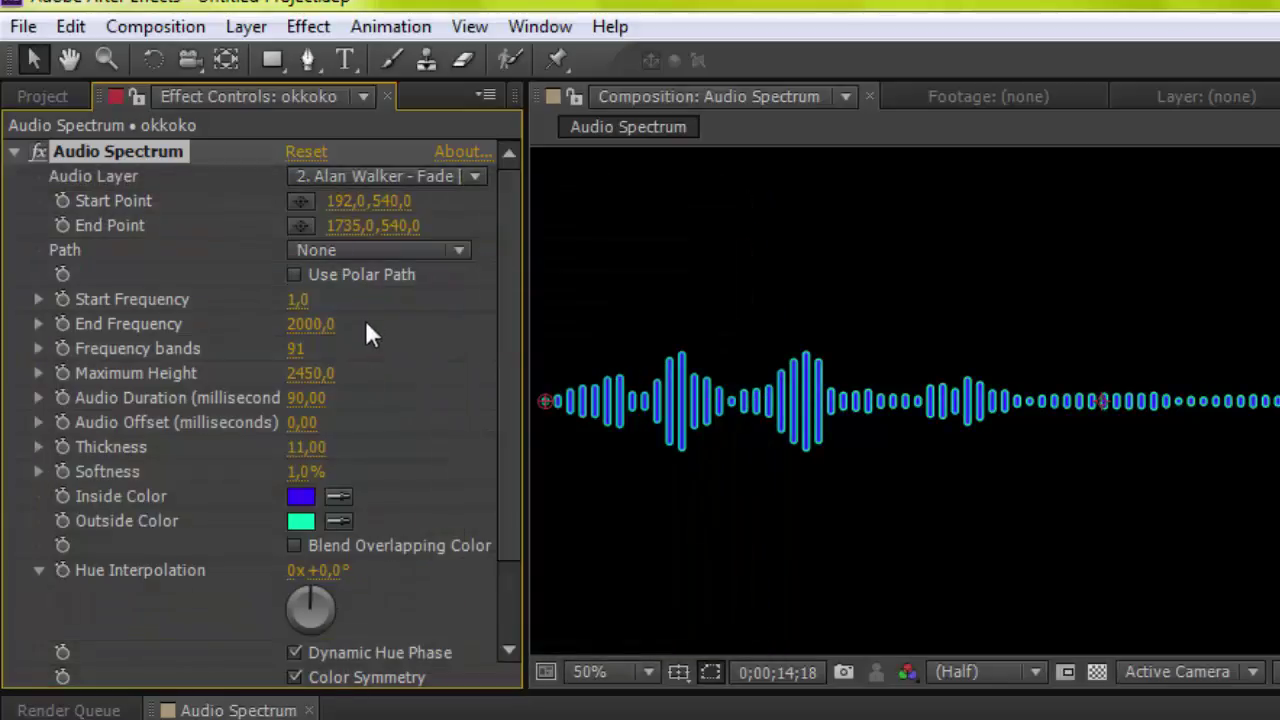
Set Hue Interpolation to 1x+108° so the bars show a rainbow of colours.
{"action": "mouse_move", "coordinate": [306, 472]}
{"action": "left_mouse_down"}
{"action": "mouse_move", "coordinate": [424, 461]}
{"action": "mouse_move", "coordinate": [300, 490]}
{"action": "left_mouse_up"}
{"action": "left_click_drag", "start_coordinate": [514, 549], "coordinate": [529, 614]}
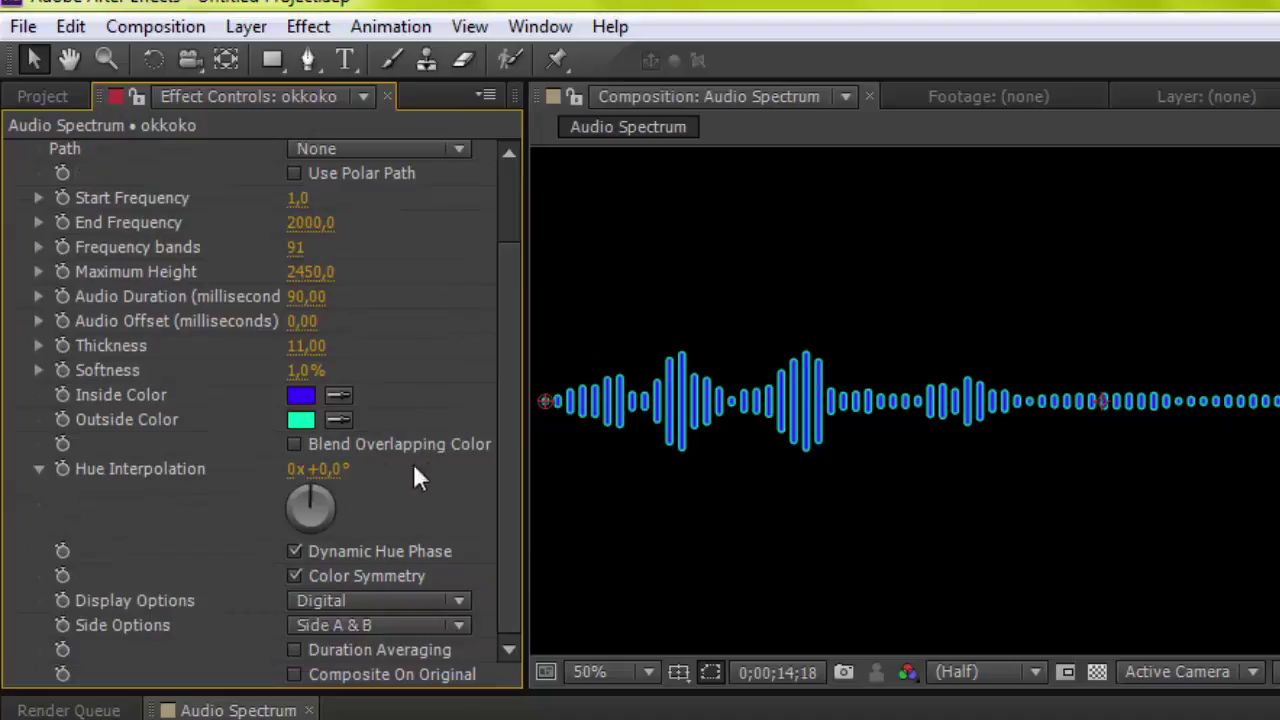
{"action": "left_click_drag", "start_coordinate": [313, 493], "coordinate": [335, 518]}
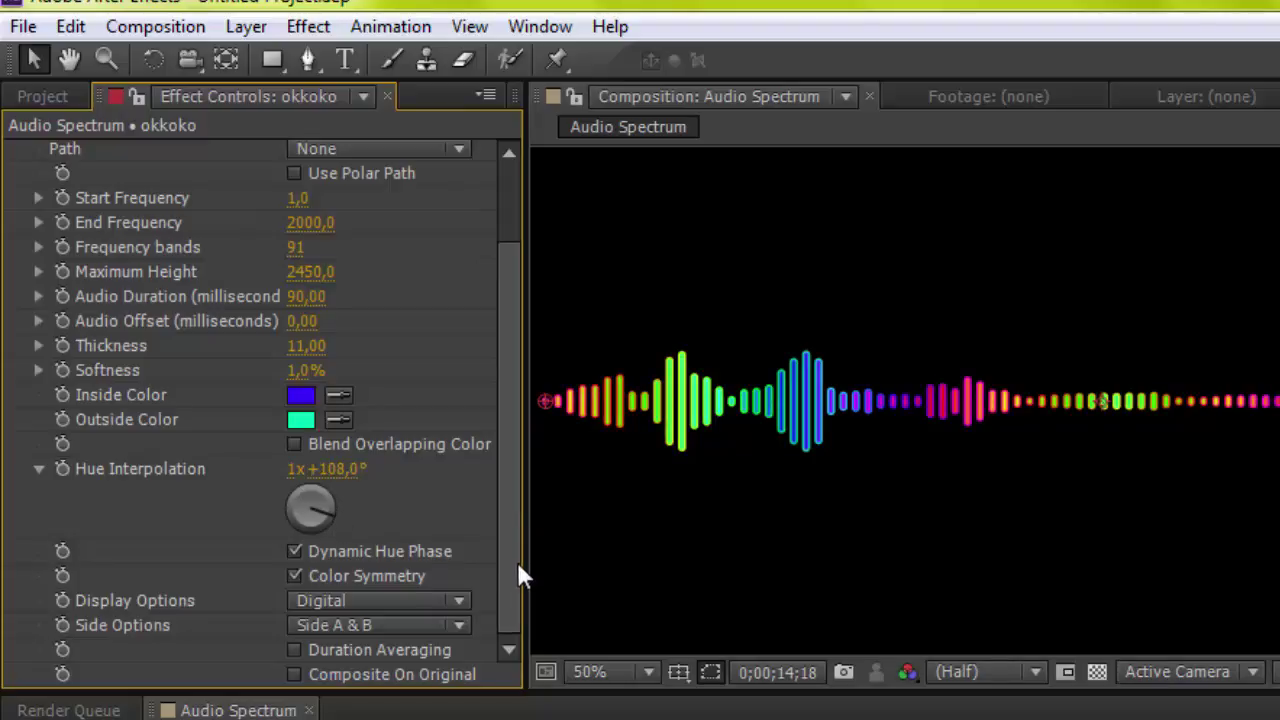
{"action": "left_click", "coordinate": [530, 715]}
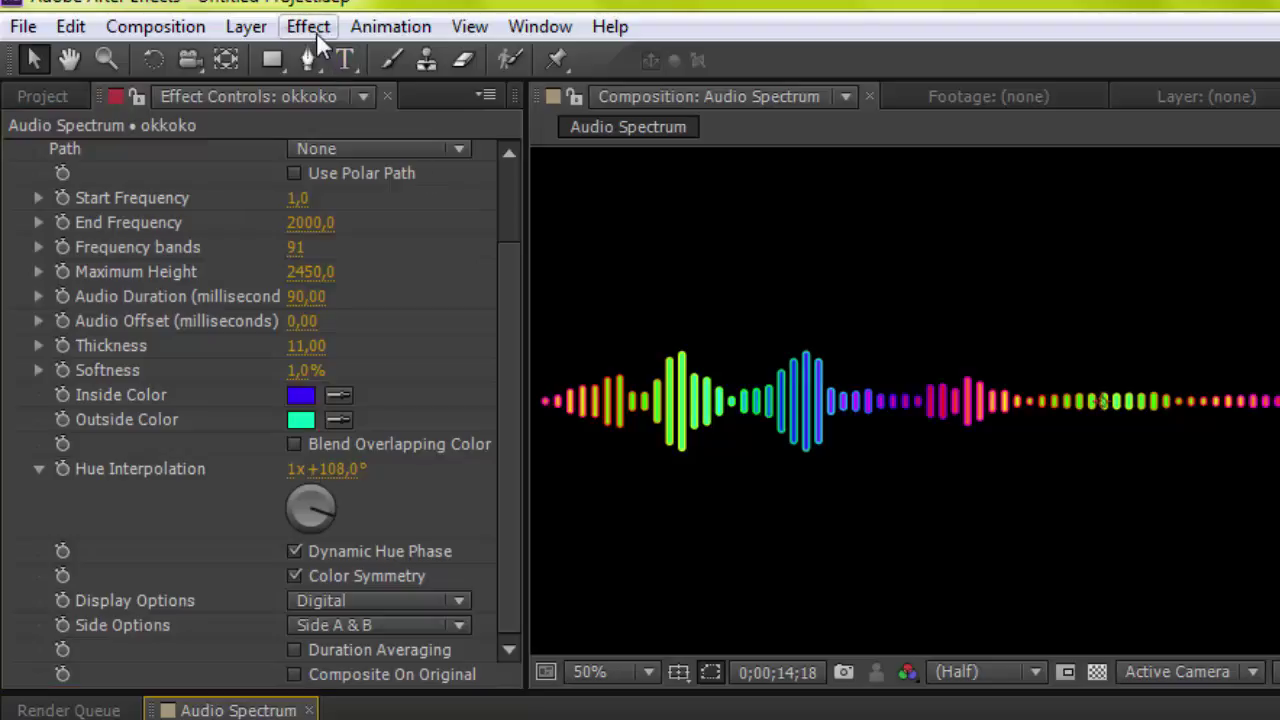
Play a preview of the rainbow spectrum composition.
{"action": "left_click", "coordinate": [316, 32]}
{"action": "mouse_move", "coordinate": [428, 618]}
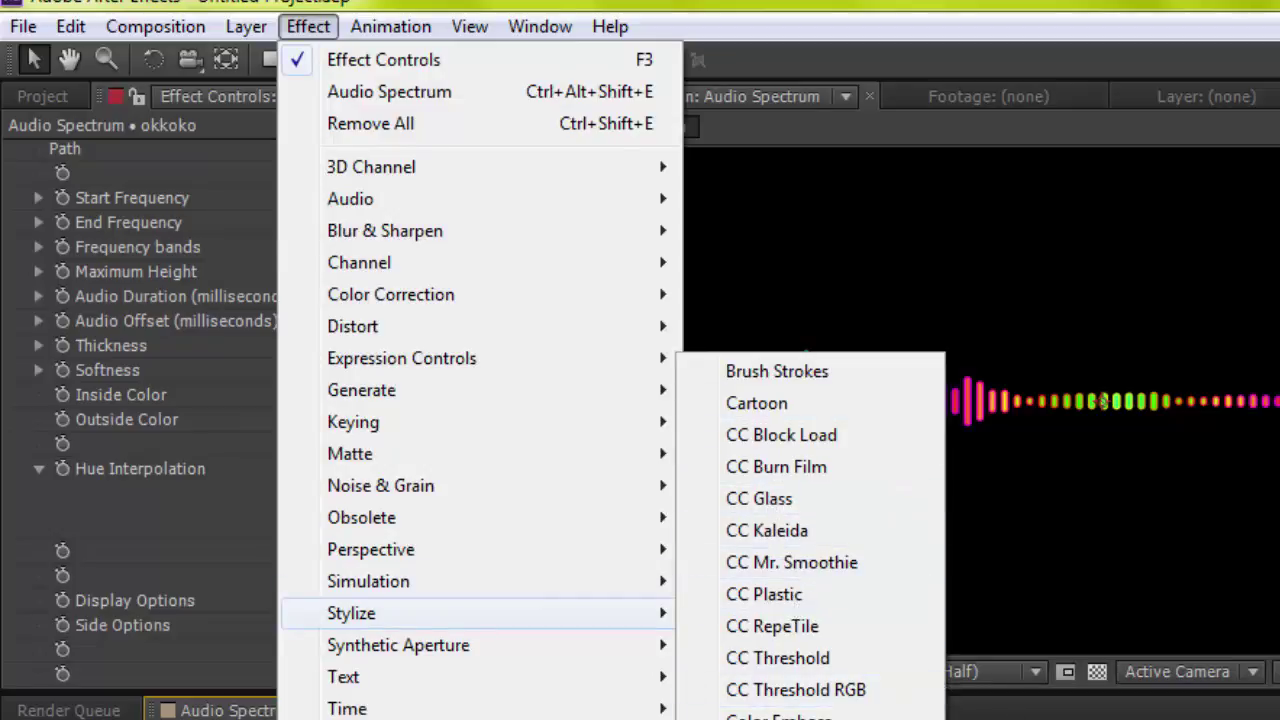
{"action": "left_click", "coordinate": [883, 693]}
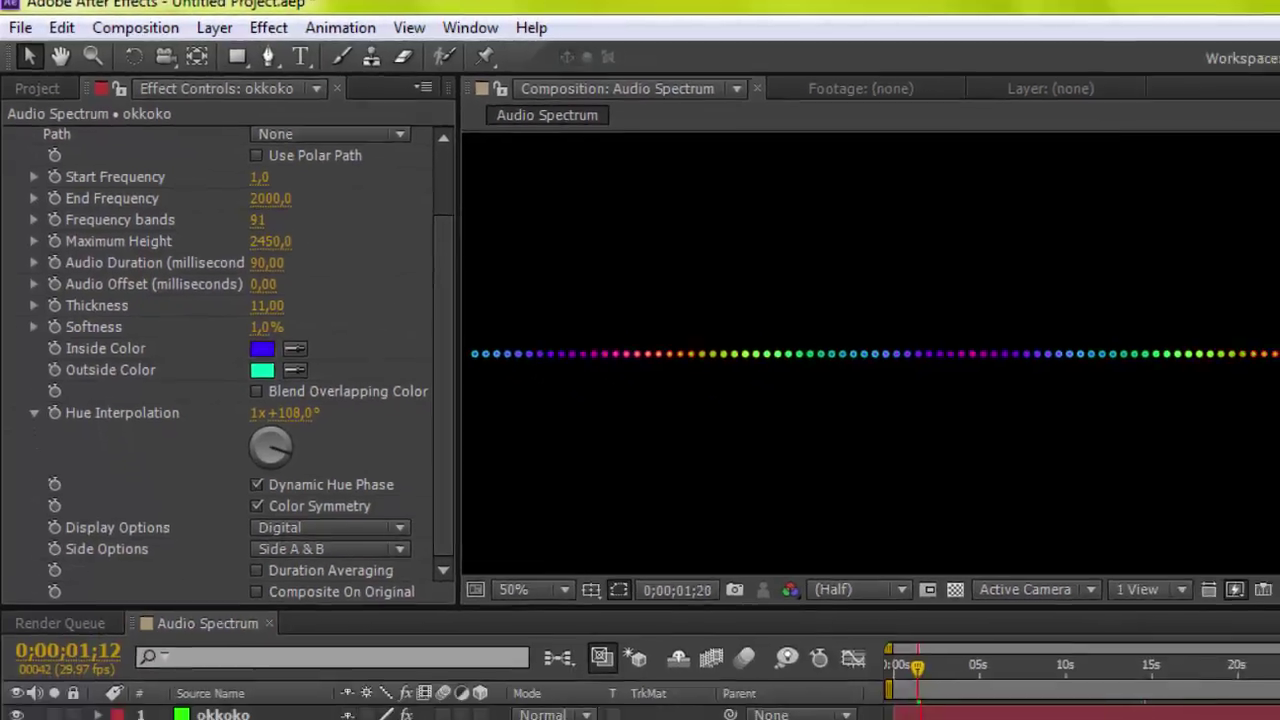
{"action": "left_click", "coordinate": [1149, 241]}
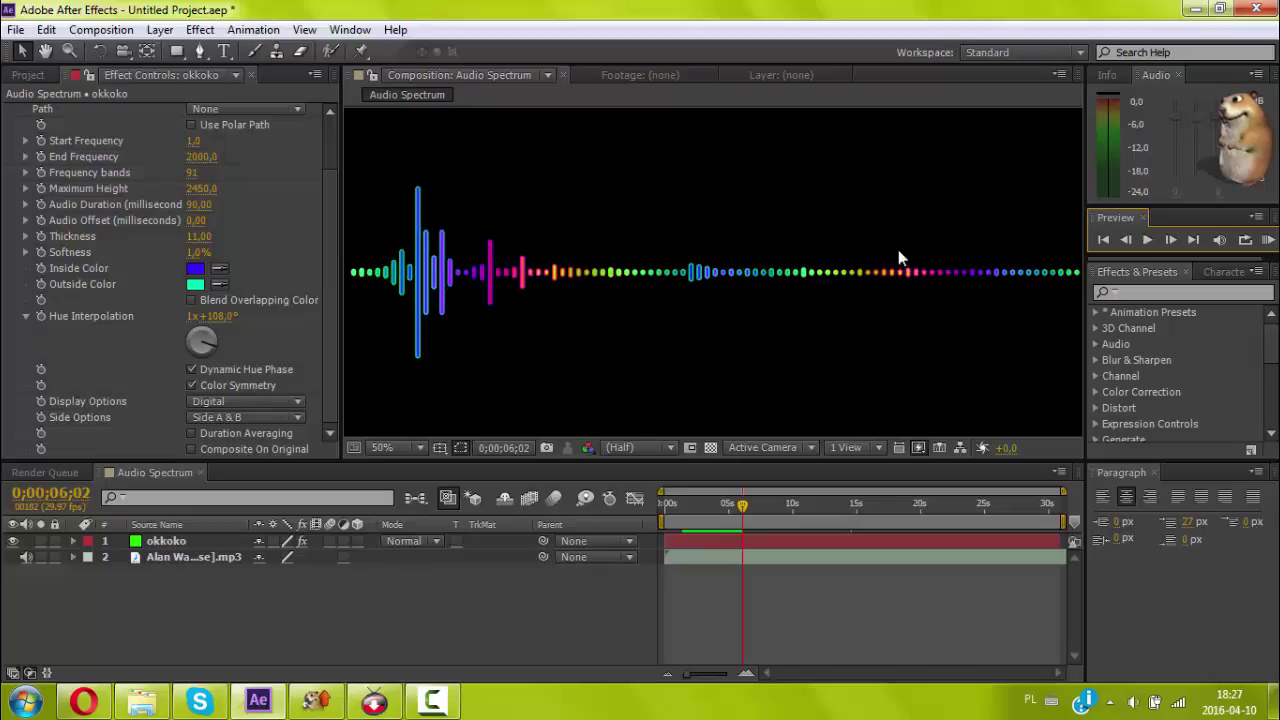
Select the okkoko layer and apply Stylize > CC Glass to it.
{"action": "left_click", "coordinate": [200, 29]}
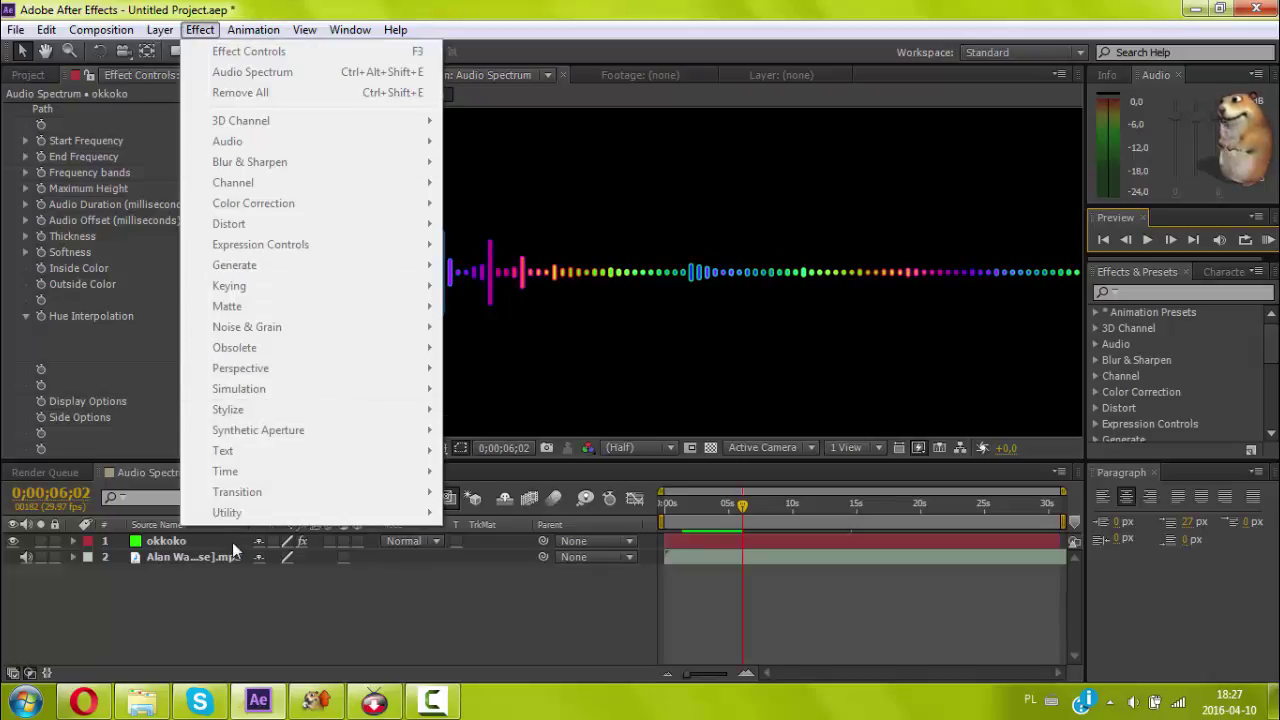
{"action": "left_click", "coordinate": [232, 542]}
{"action": "left_click", "coordinate": [200, 29]}
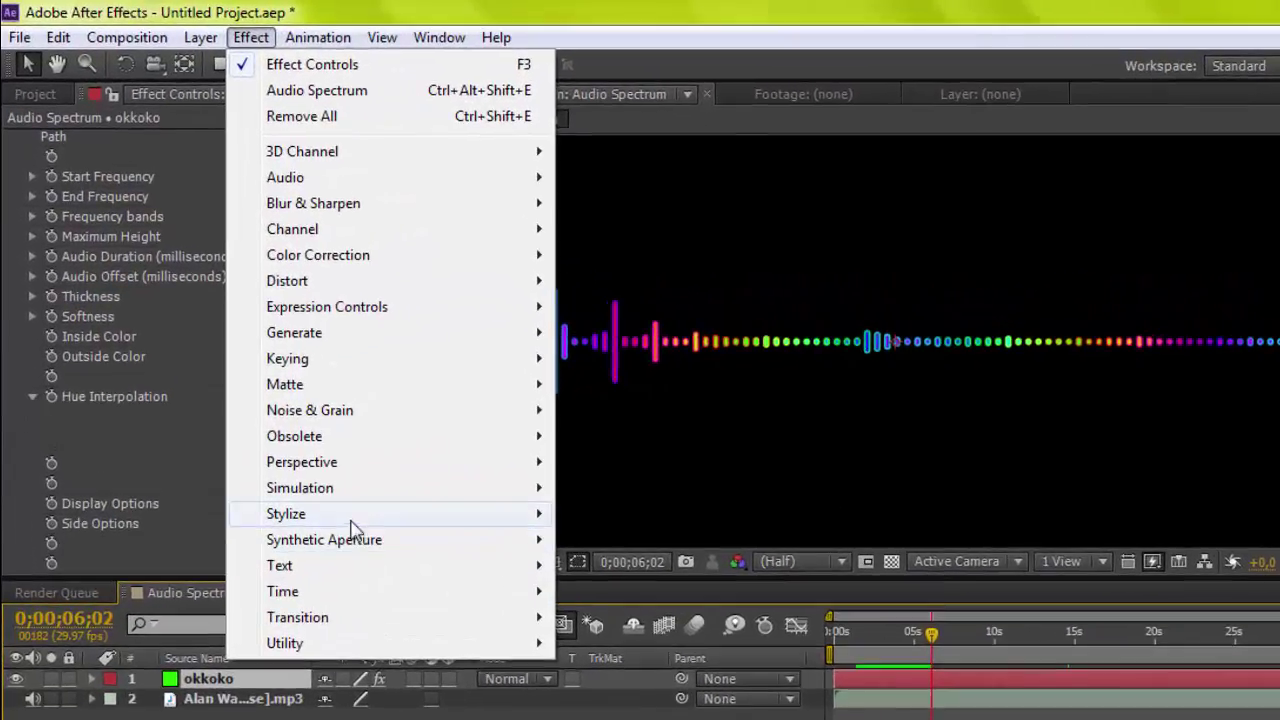
{"action": "mouse_move", "coordinate": [318, 467]}
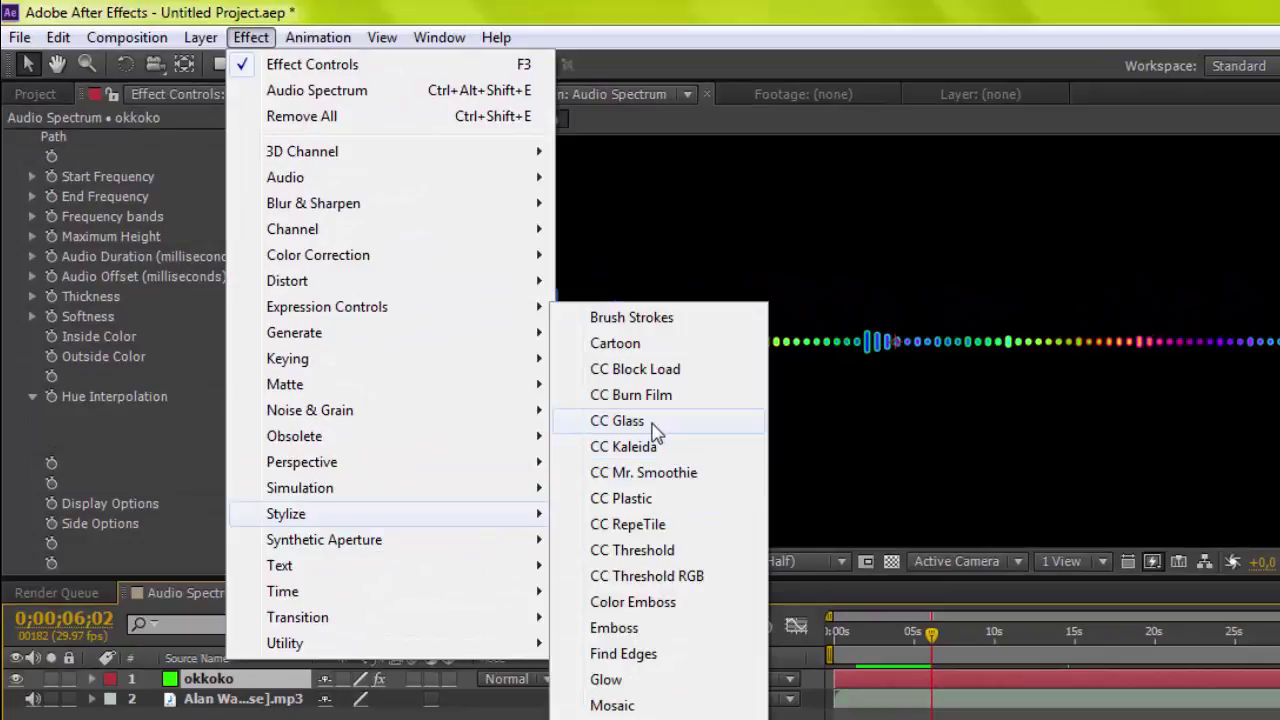
{"action": "left_click", "coordinate": [655, 421]}
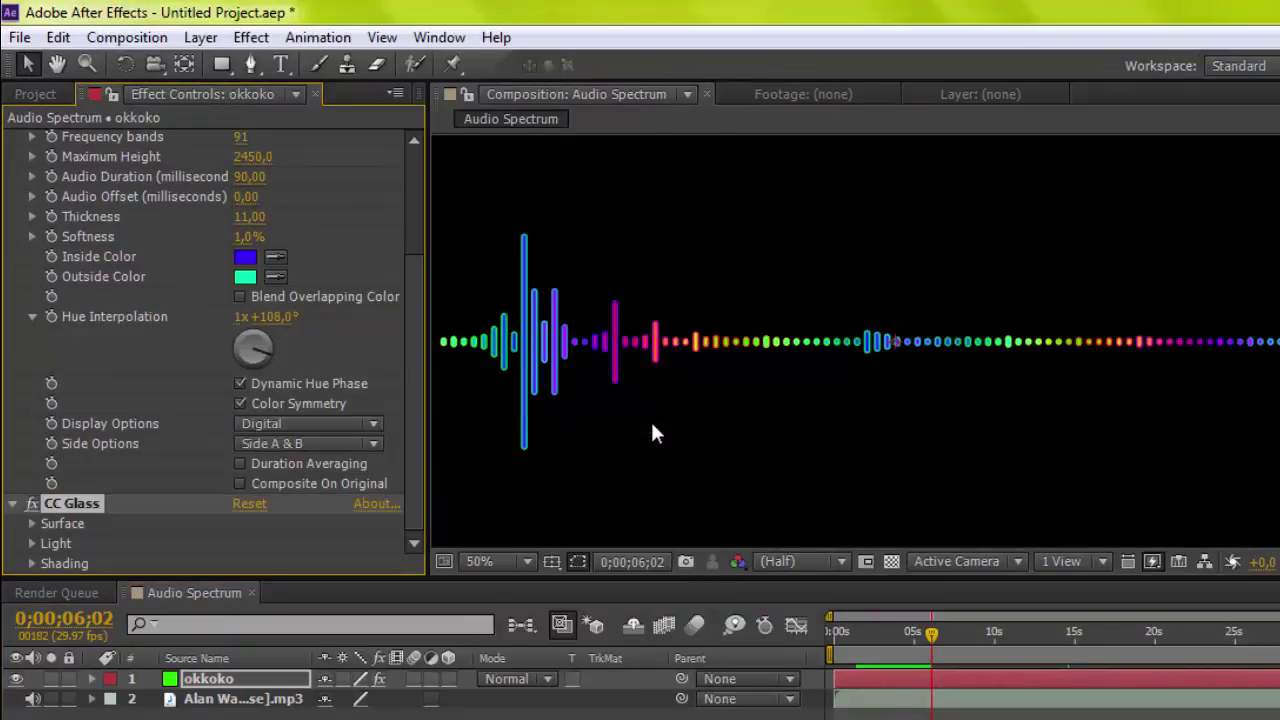
{"action": "left_click", "coordinate": [888, 632]}
Run the preview and pause it at 0;00;04;06.
{"action": "key", "text": "space"}
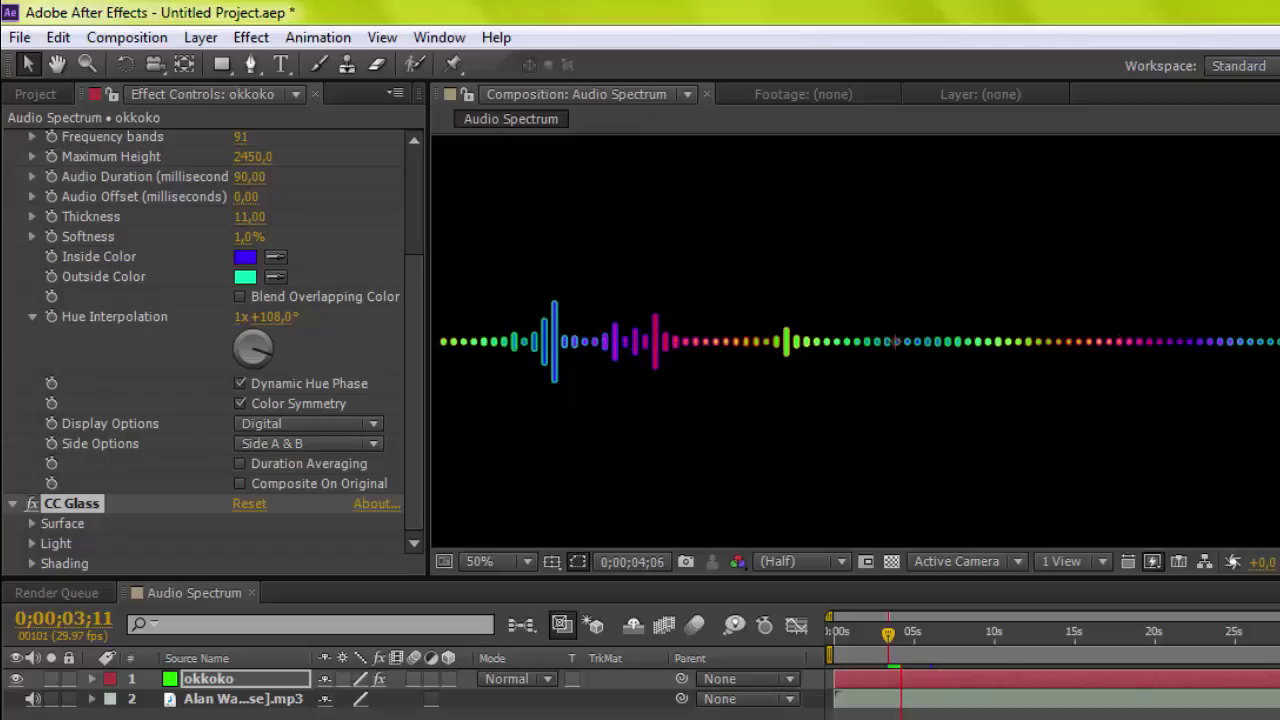
{"action": "key", "text": "space"}
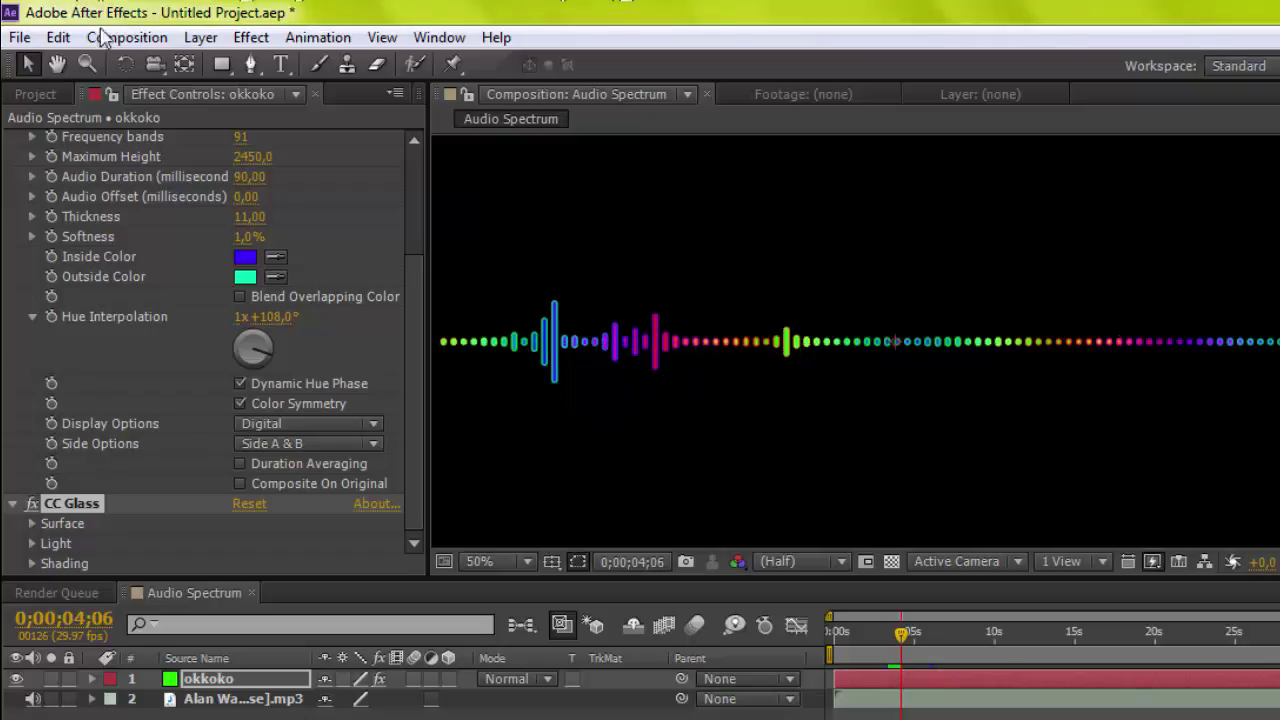
{"action": "left_click", "coordinate": [200, 37]}
{"action": "left_click", "coordinate": [4, 378]}
In CC Glass, set Ambient to 49 and Light Intensity to 746.
{"action": "left_click", "coordinate": [33, 521]}
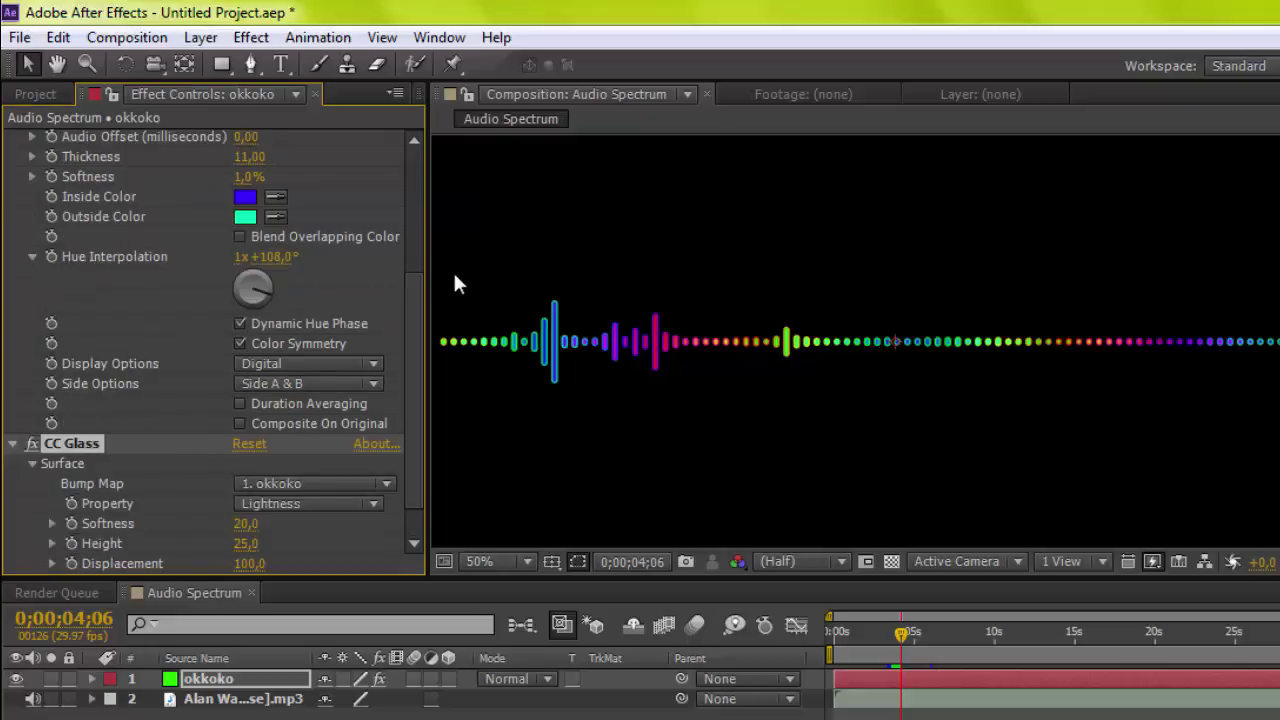
{"action": "scroll", "coordinate": [411, 340], "scroll_direction": "down", "scroll_amount": 1}
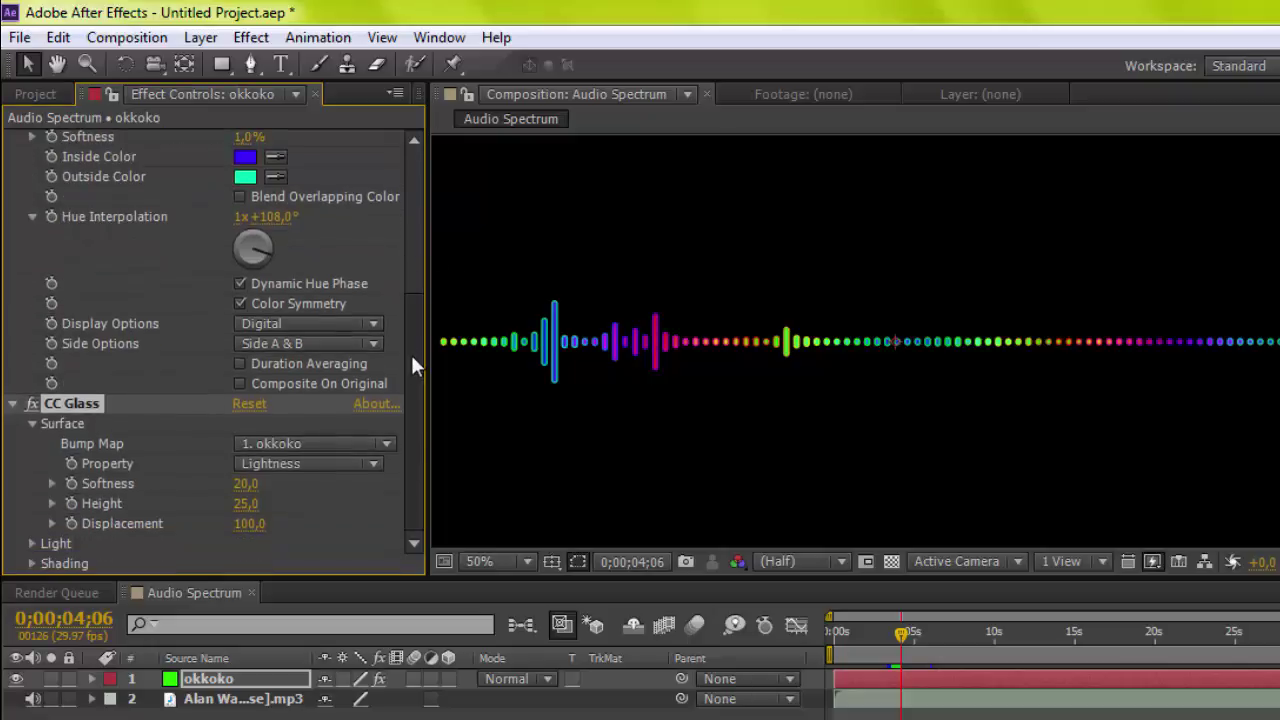
{"action": "left_click", "coordinate": [31, 564]}
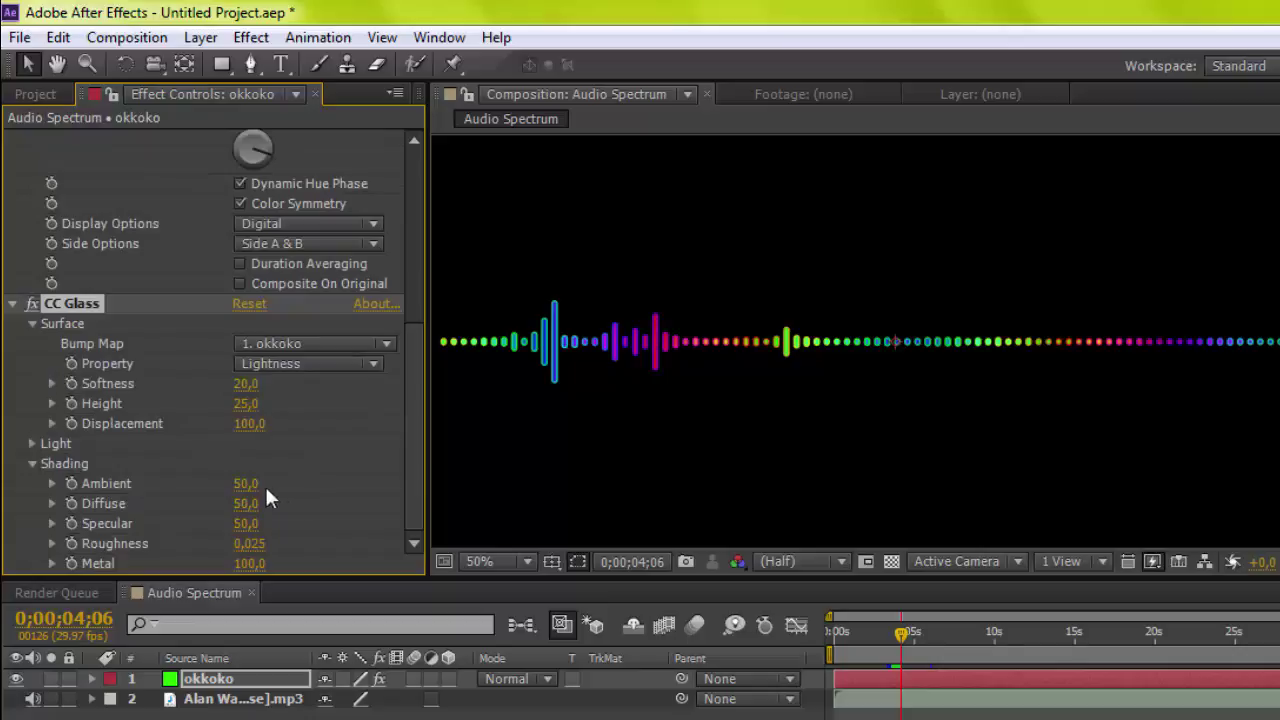
{"action": "mouse_move", "coordinate": [246, 487]}
{"action": "left_mouse_down"}
{"action": "mouse_move", "coordinate": [302, 487]}
{"action": "mouse_move", "coordinate": [264, 493]}
{"action": "left_mouse_up"}
{"action": "left_click", "coordinate": [31, 444]}
{"action": "scroll", "coordinate": [30, 447], "scroll_direction": "down", "scroll_amount": 1}
{"action": "scroll", "coordinate": [405, 405], "scroll_direction": "down", "scroll_amount": 2}
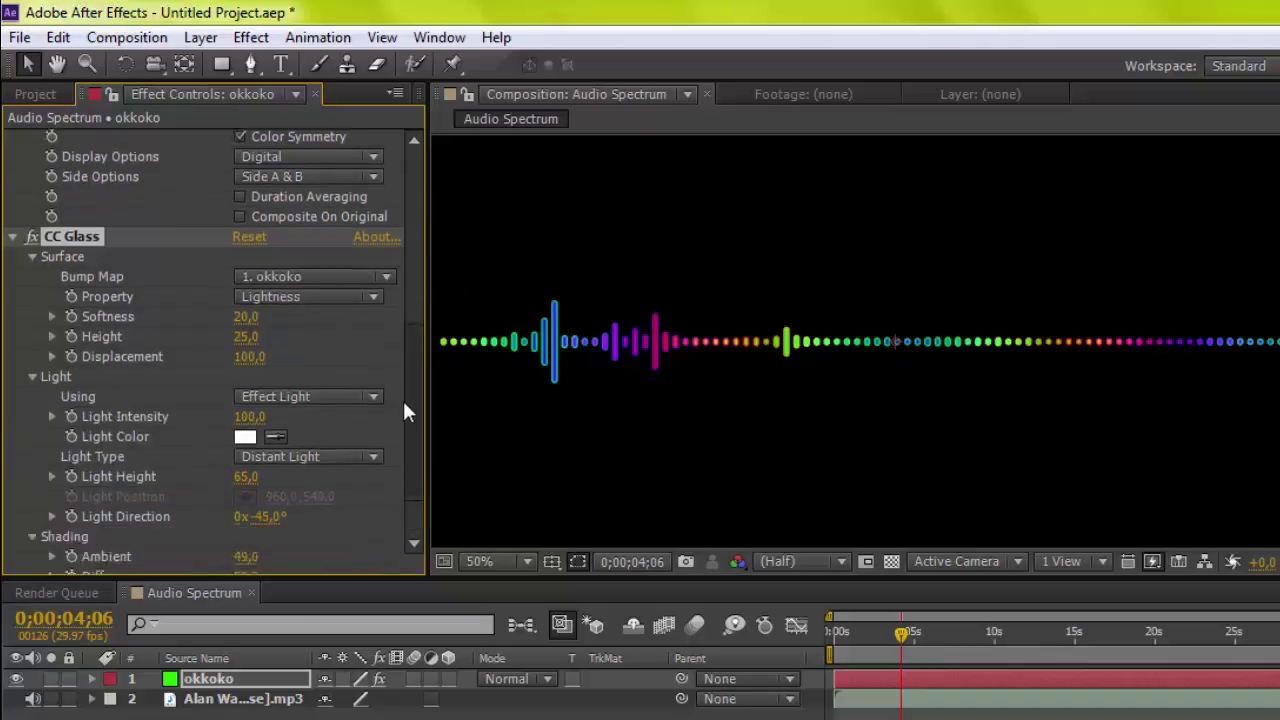
{"action": "scroll", "coordinate": [405, 412], "scroll_direction": "down", "scroll_amount": 2}
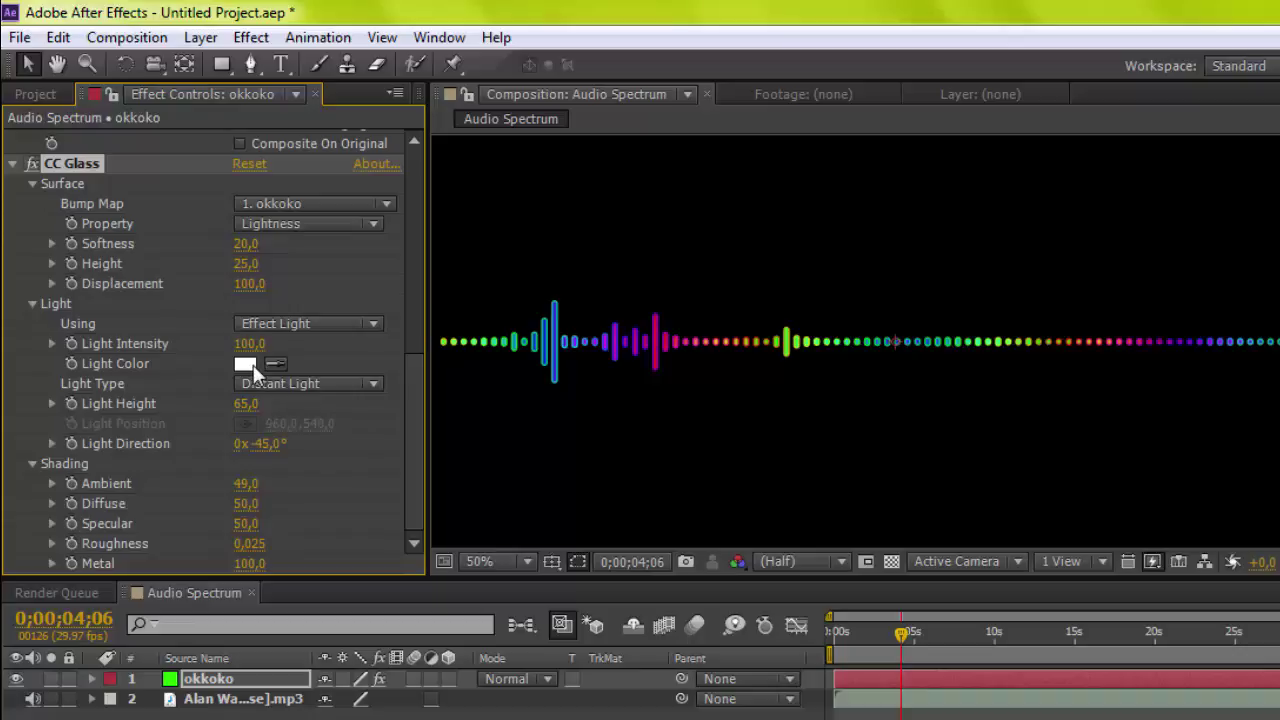
{"action": "left_click_drag", "start_coordinate": [252, 343], "coordinate": [1031, 355]}
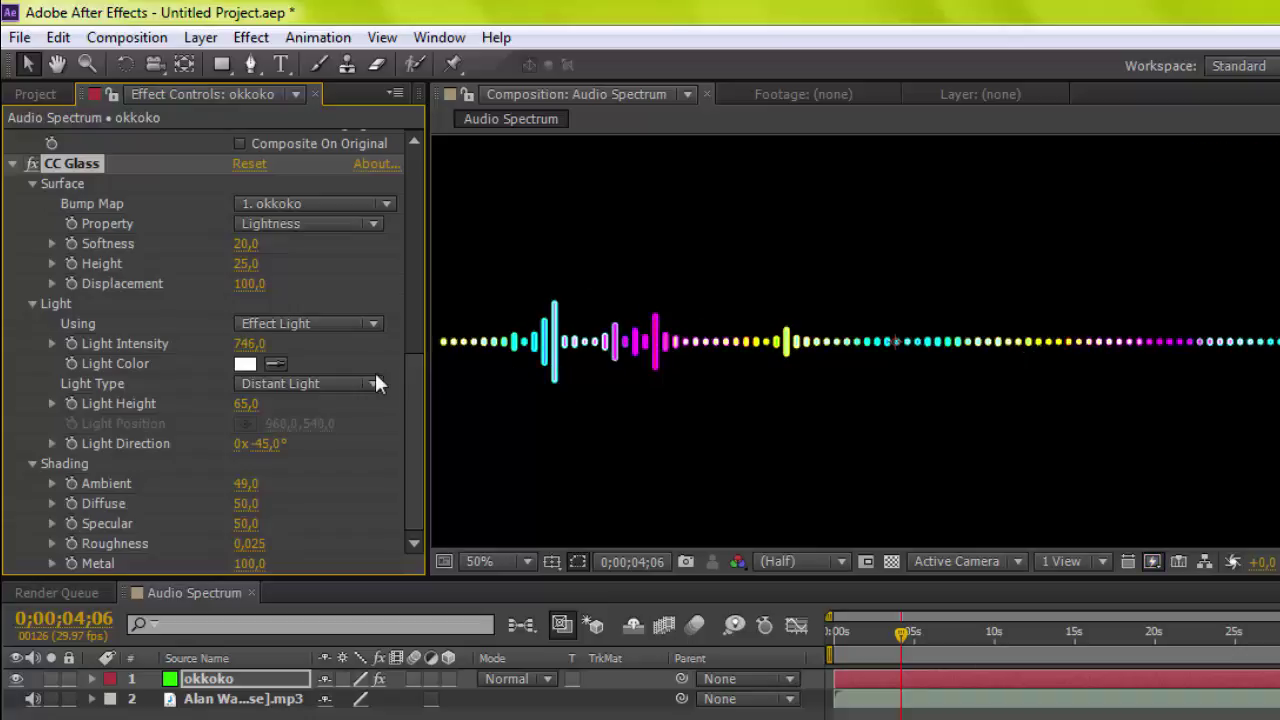
Try pure red as the CC Glass light colour.
{"action": "left_click", "coordinate": [242, 364]}
{"action": "left_click_drag", "start_coordinate": [209, 368], "coordinate": [337, 218]}
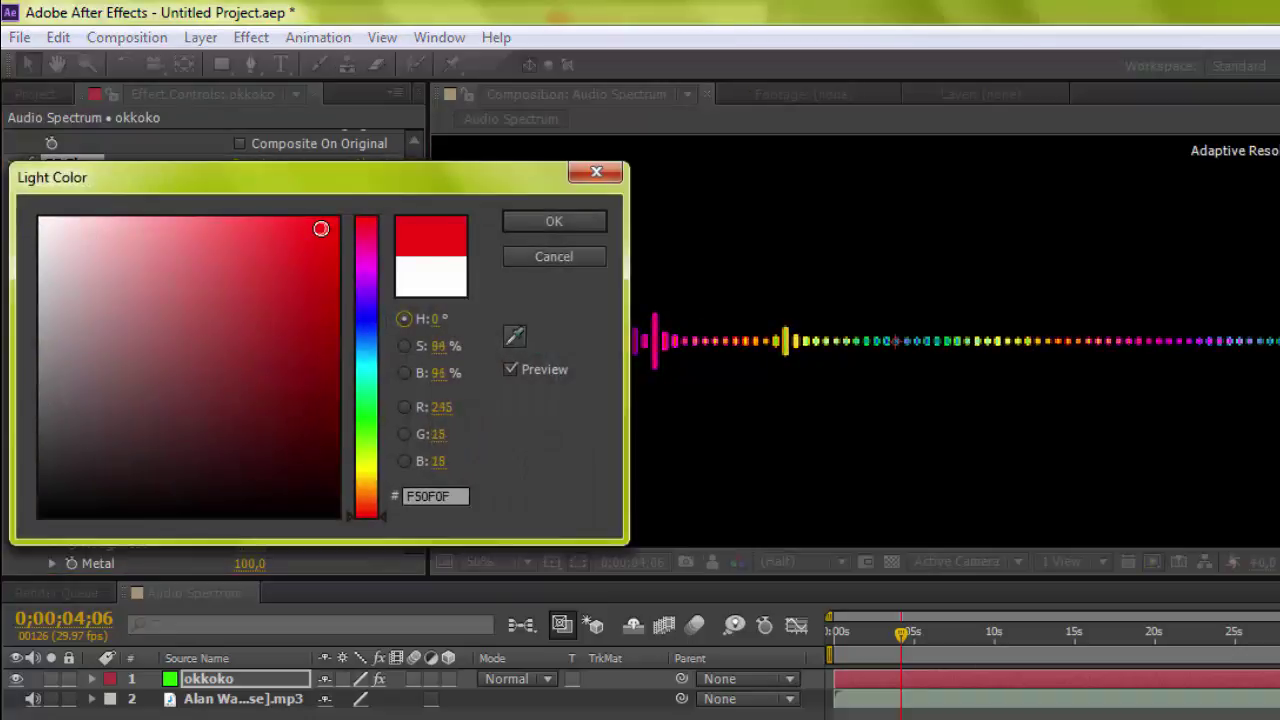
{"action": "left_click", "coordinate": [552, 222]}
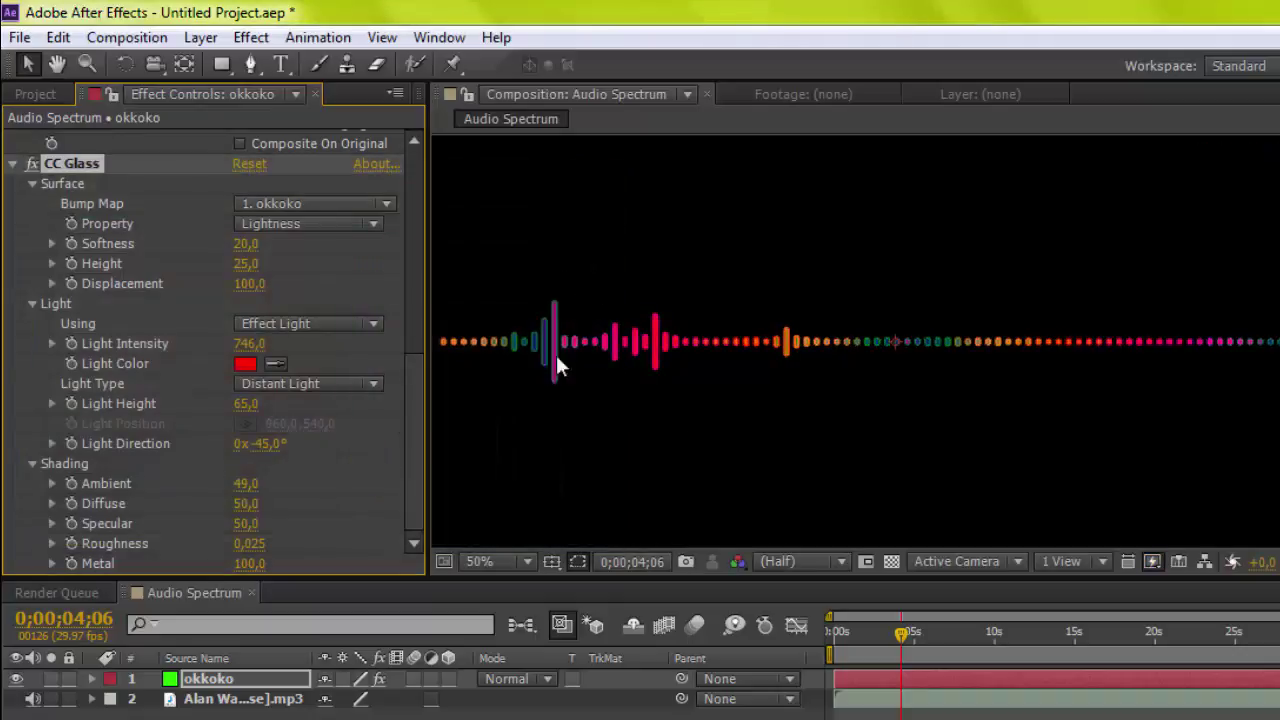
Change the light colour back to white FFFFFF and rotate Light Direction to 0x-29,0°.
{"action": "left_click", "coordinate": [245, 367]}
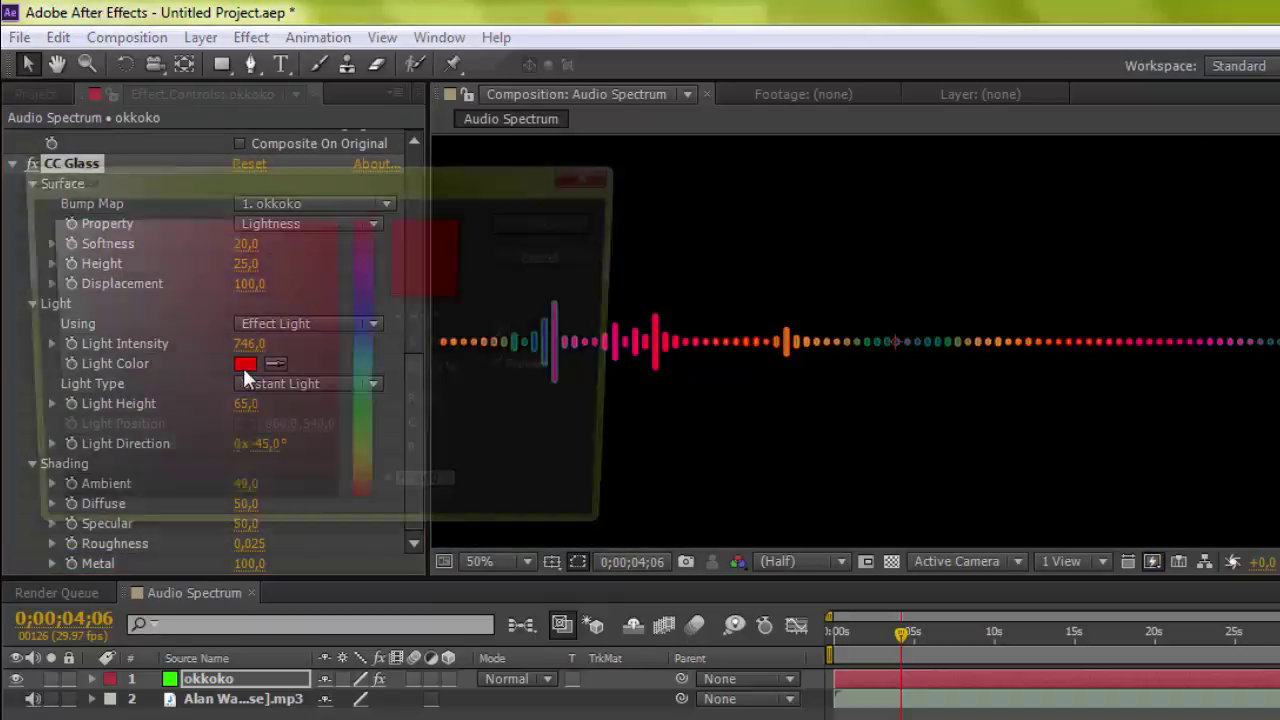
{"action": "left_click", "coordinate": [366, 375]}
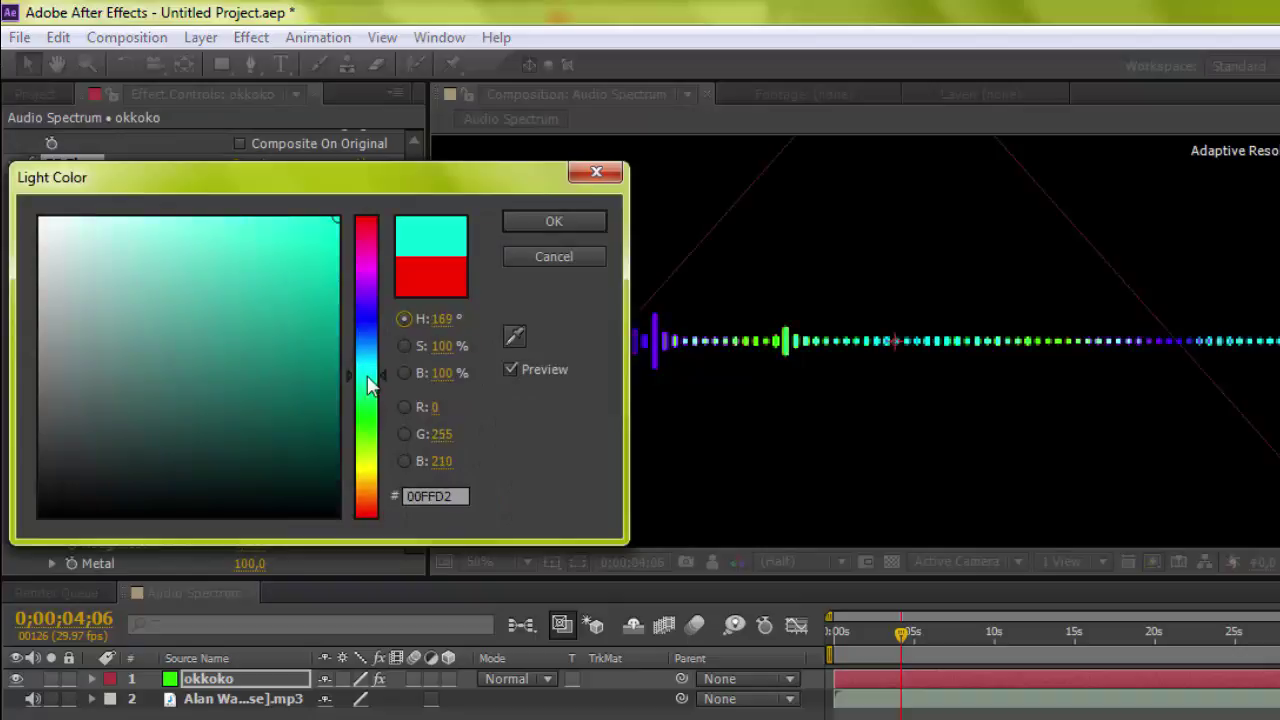
{"action": "left_click_drag", "start_coordinate": [46, 214], "coordinate": [5, 203]}
{"action": "left_click", "coordinate": [548, 224]}
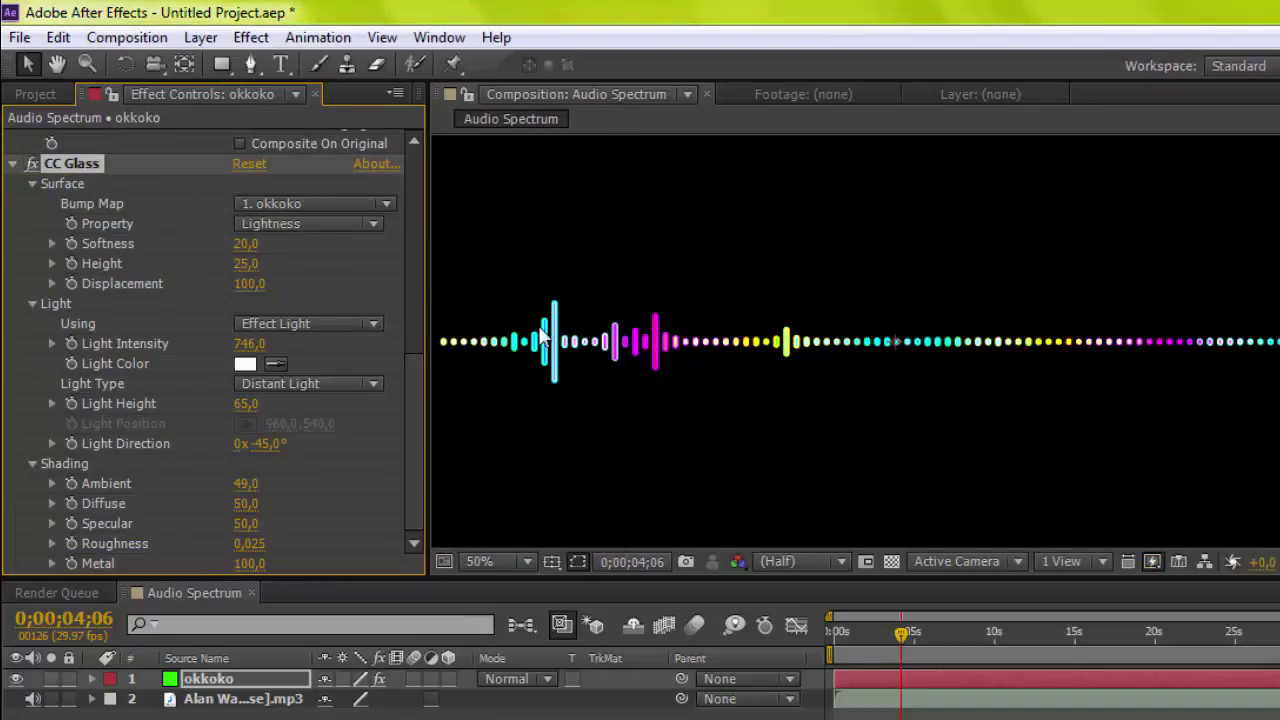
{"action": "left_click_drag", "start_coordinate": [255, 452], "coordinate": [403, 435]}
Swing CC Glass Light Direction to about -106°, trying Point Light before settling back on Distant Light.
{"action": "left_click_drag", "start_coordinate": [273, 450], "coordinate": [46, 443]}
{"action": "left_click", "coordinate": [298, 385]}
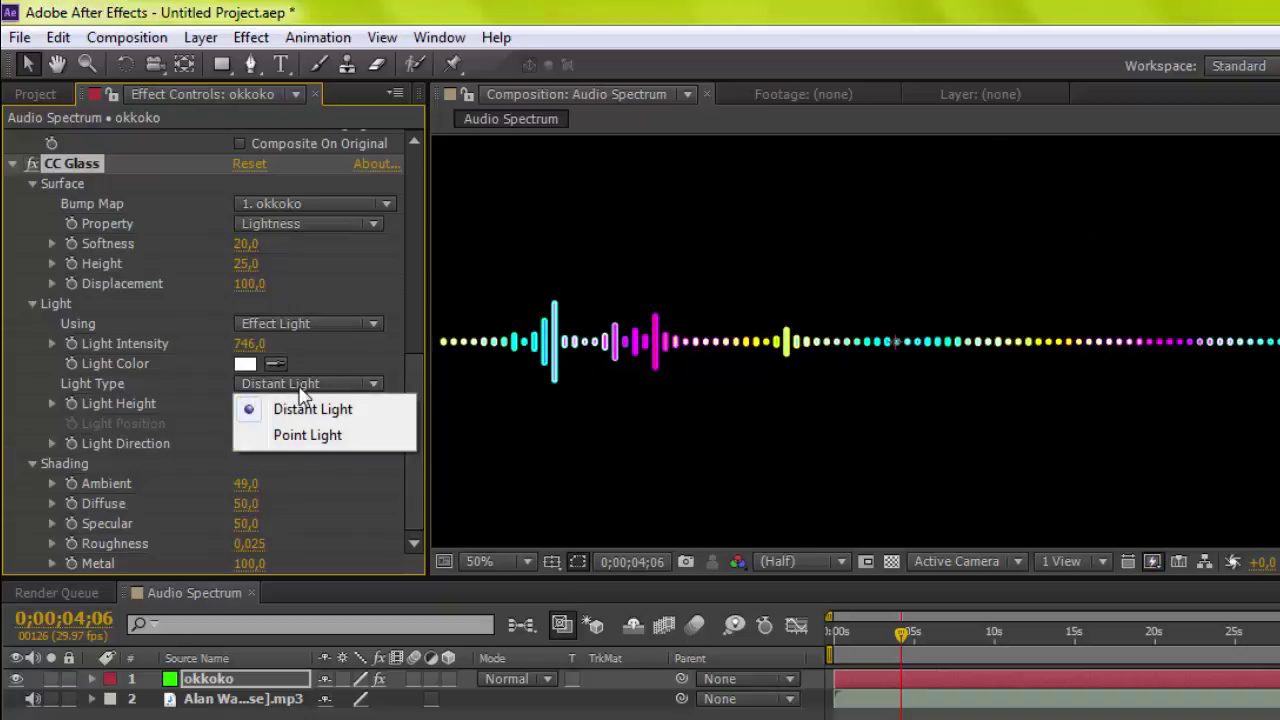
{"action": "left_click", "coordinate": [303, 435]}
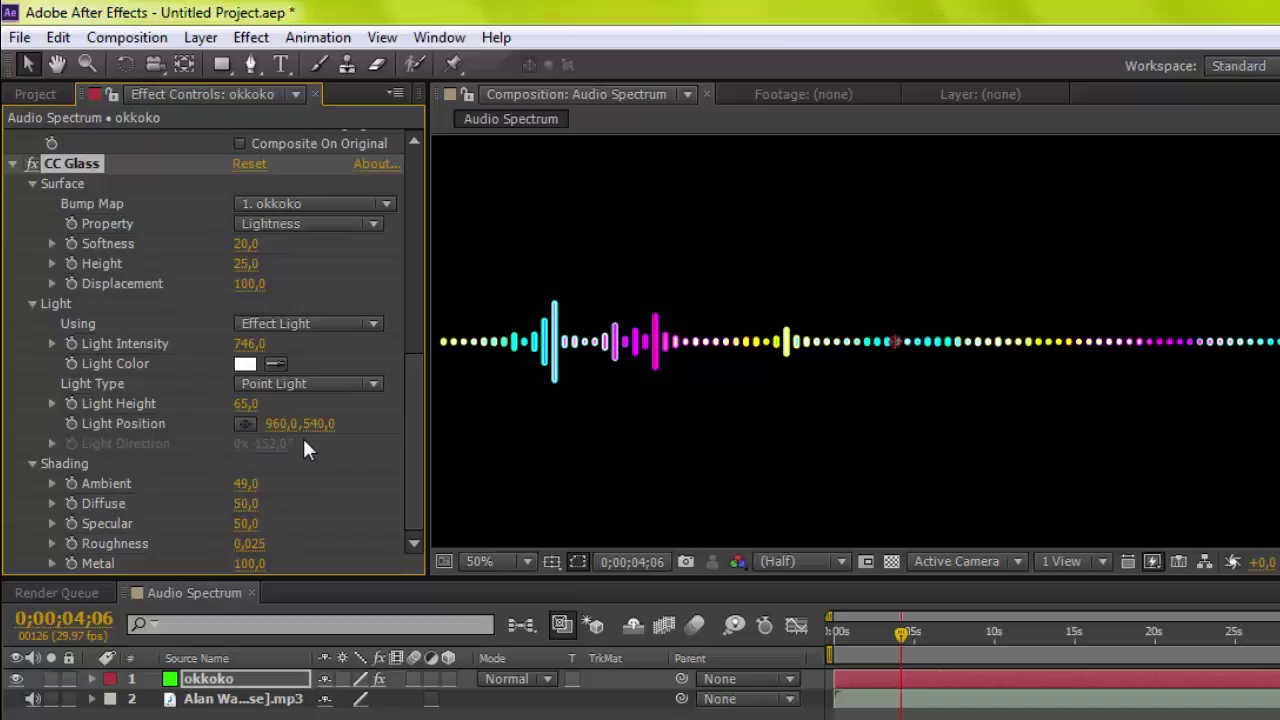
{"action": "left_click", "coordinate": [304, 384]}
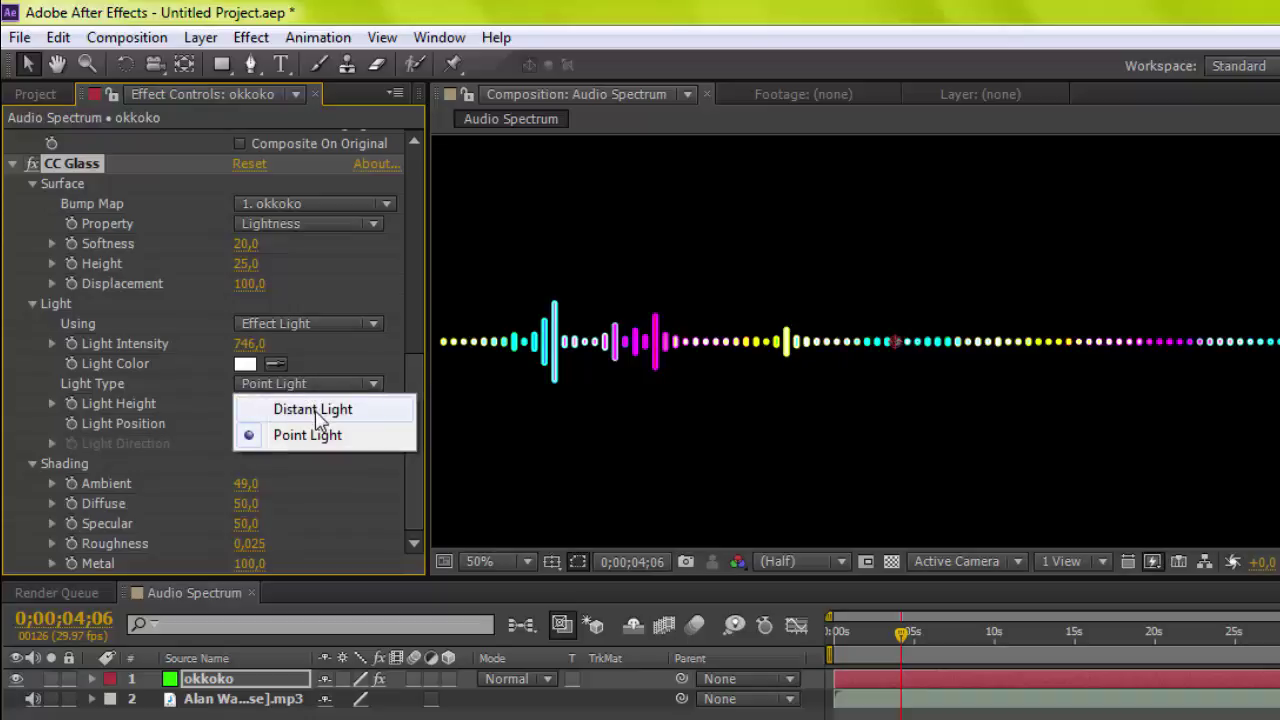
{"action": "left_click", "coordinate": [315, 410]}
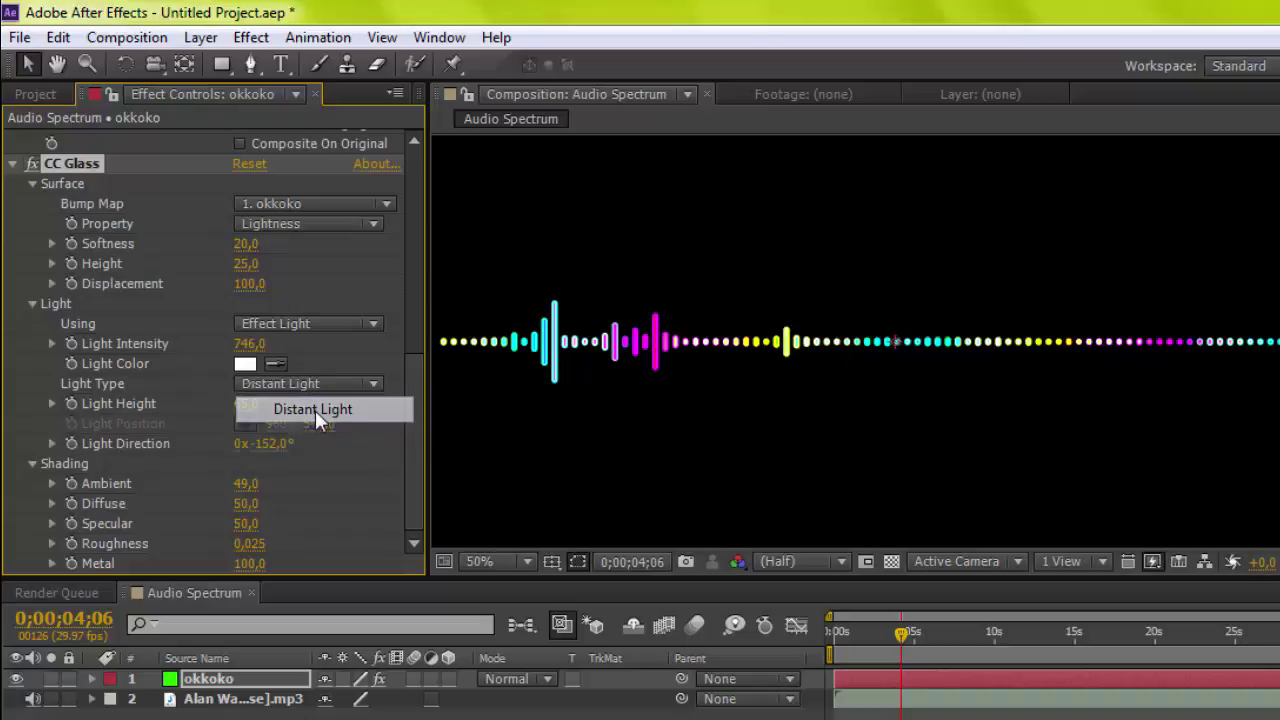
Set CC Glass lighting Using to AE Lights and maximize the Composition viewer.
{"action": "left_click", "coordinate": [362, 318]}
{"action": "left_click", "coordinate": [362, 370]}
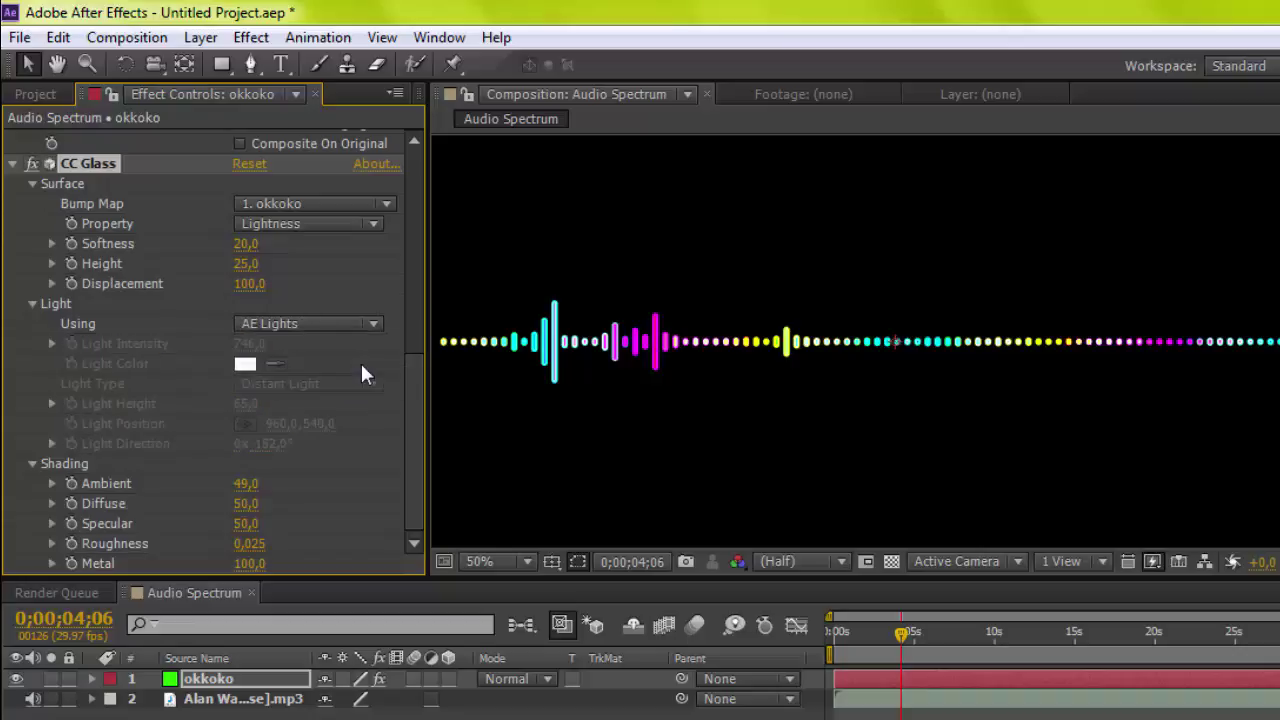
{"action": "left_click", "coordinate": [655, 410]}
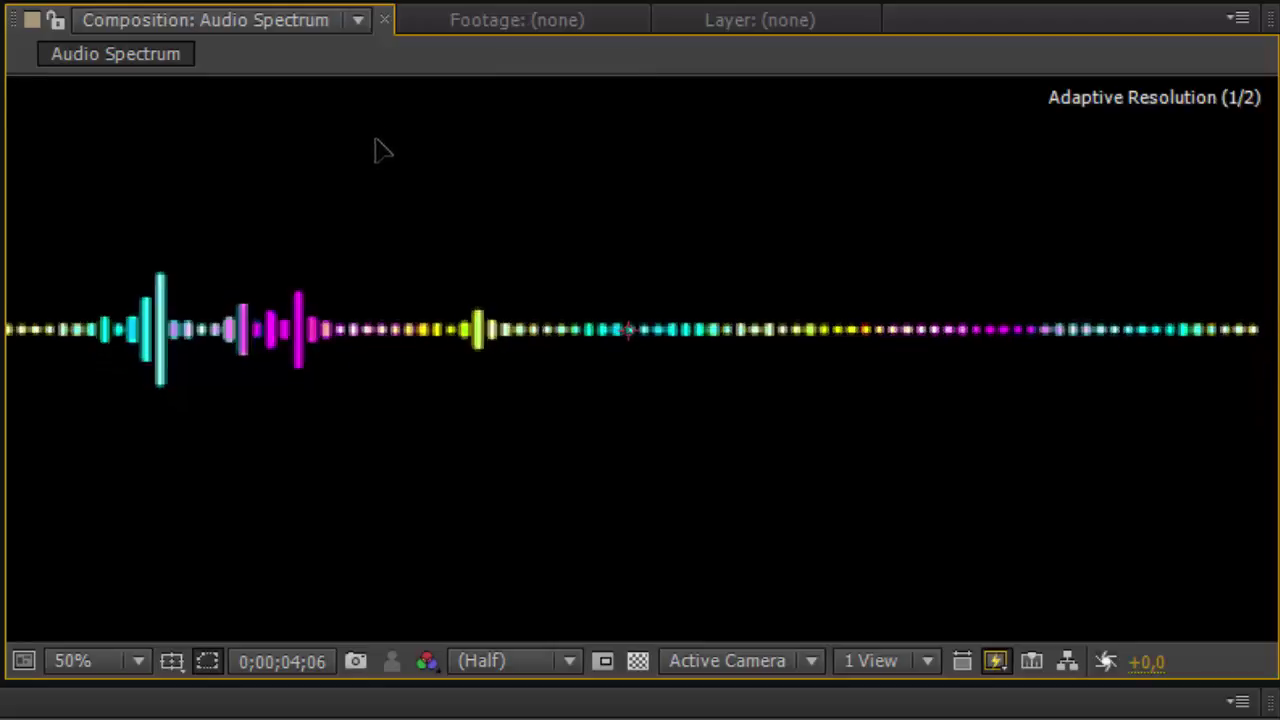
Nudge the Audio Spectrum view, check the empty Footage viewer, then return to the composition.
{"action": "mouse_move", "coordinate": [390, 160]}
{"action": "left_mouse_down"}
{"action": "mouse_move", "coordinate": [420, 189]}
{"action": "mouse_move", "coordinate": [385, 160]}
{"action": "left_mouse_up"}
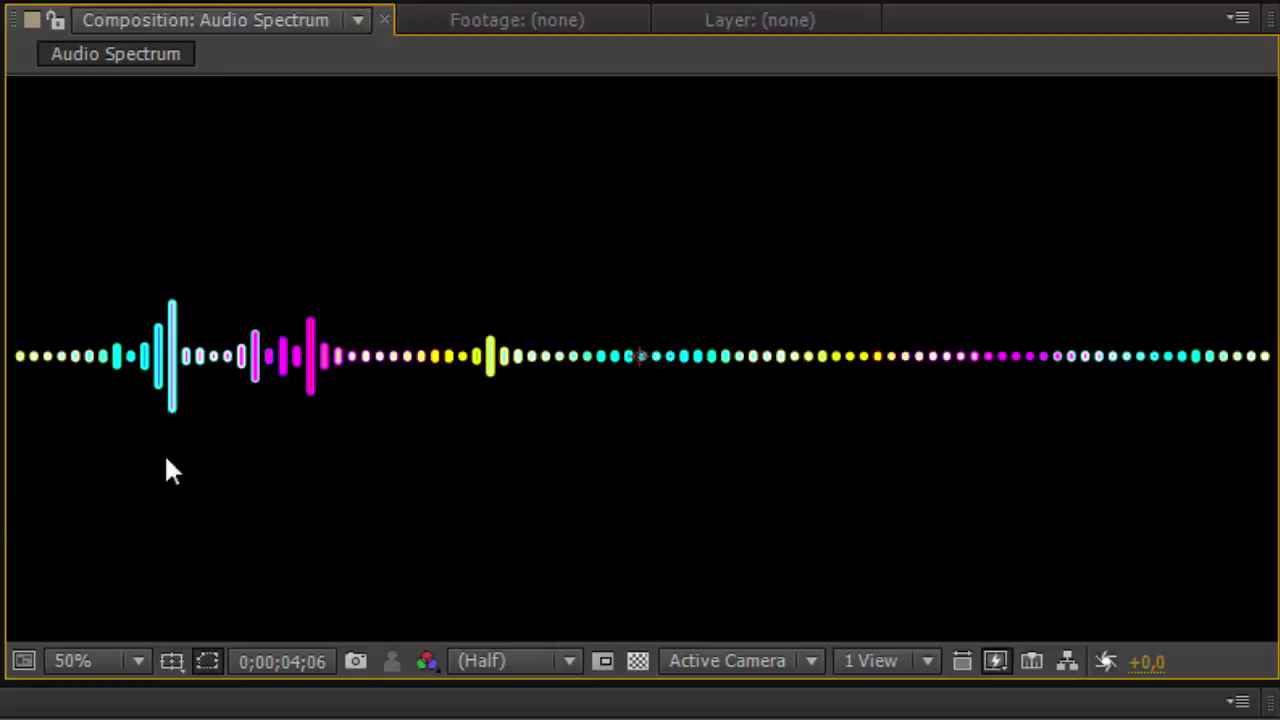
{"action": "left_click", "coordinate": [622, 14]}
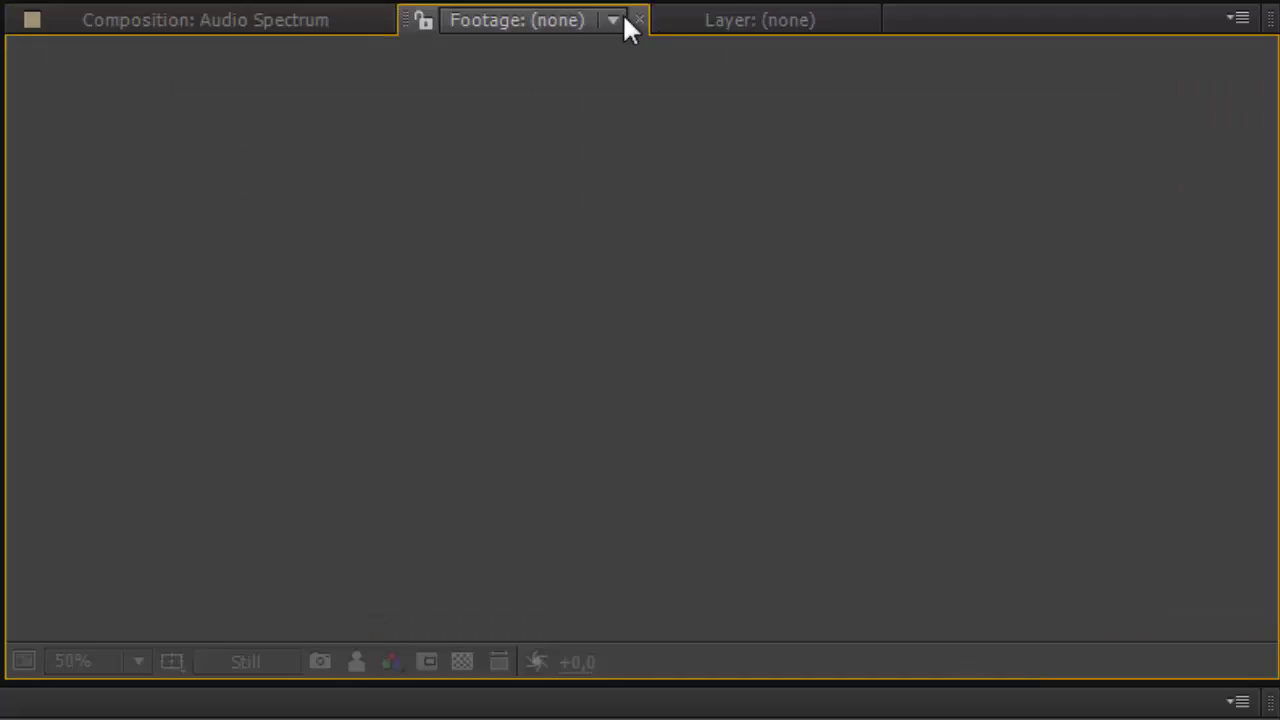
{"action": "left_click", "coordinate": [208, 20]}
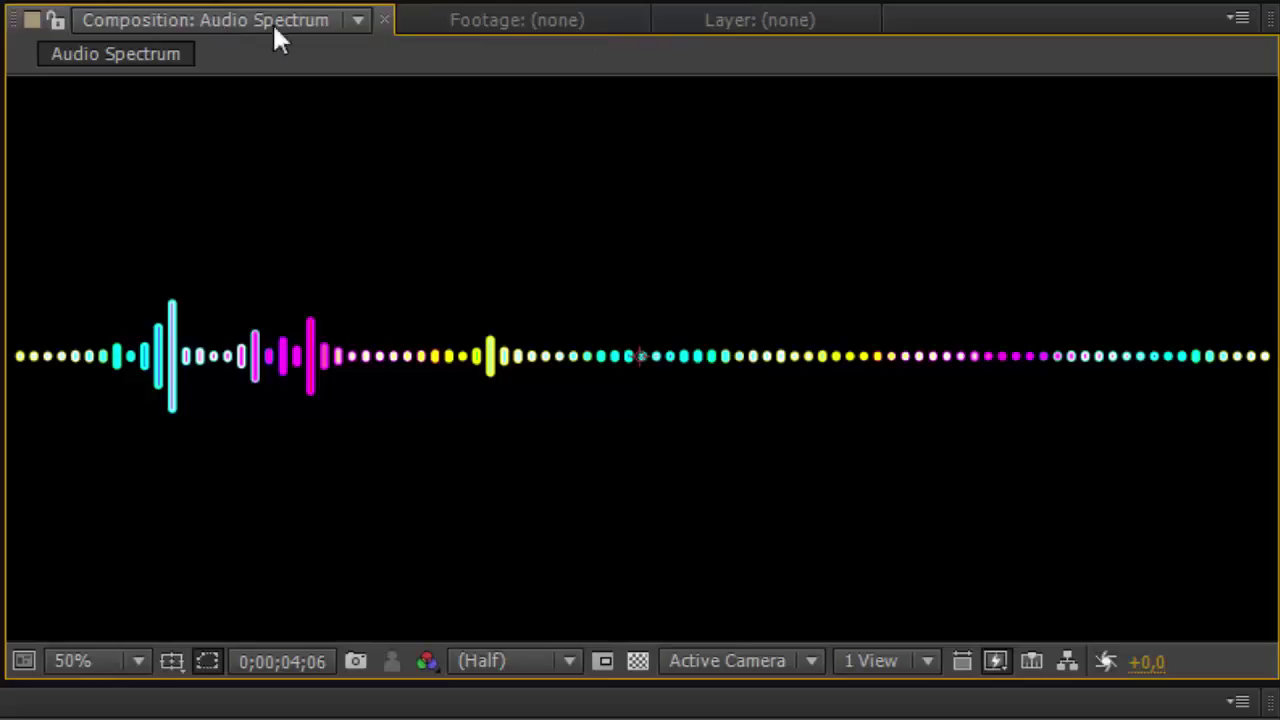